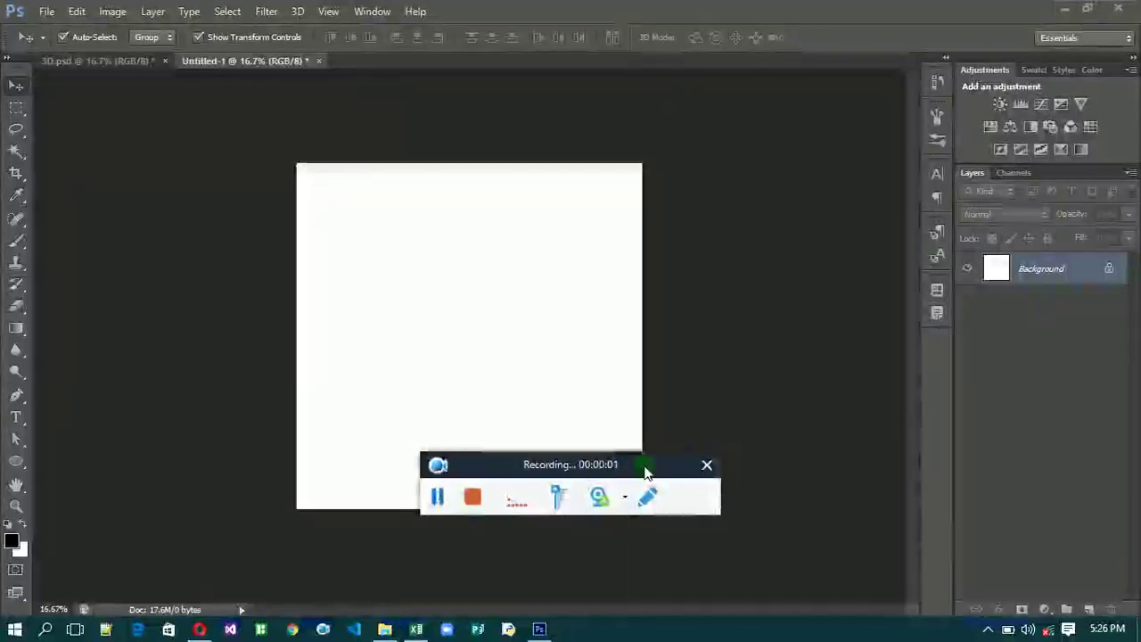
# Step: Draw a red-filled 792 × 816 px ellipse near the canvas centre and zoom in to 25%
pyautogui.moveTo(645, 472); pyautogui.dragTo(831, 574)
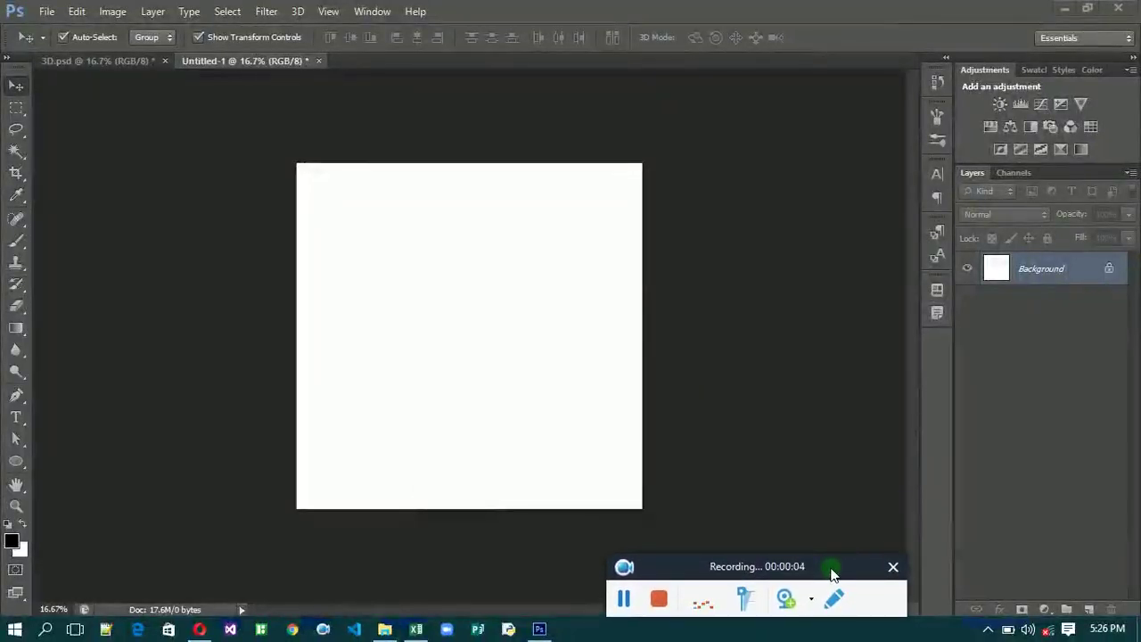
pyautogui.click(16, 466)
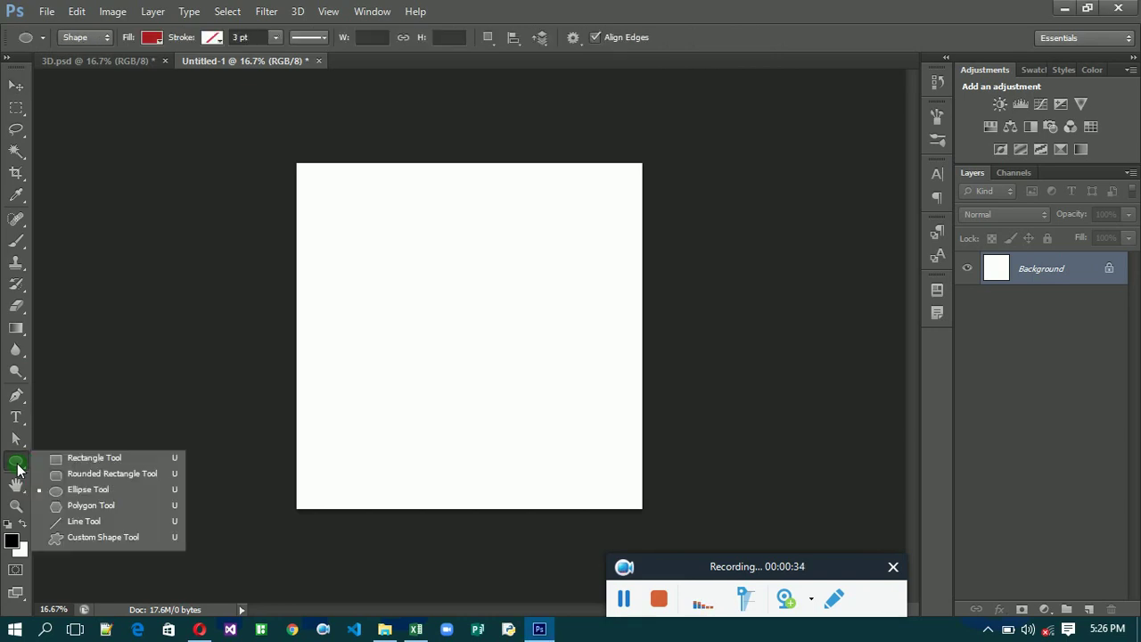
pyautogui.click(81, 489)
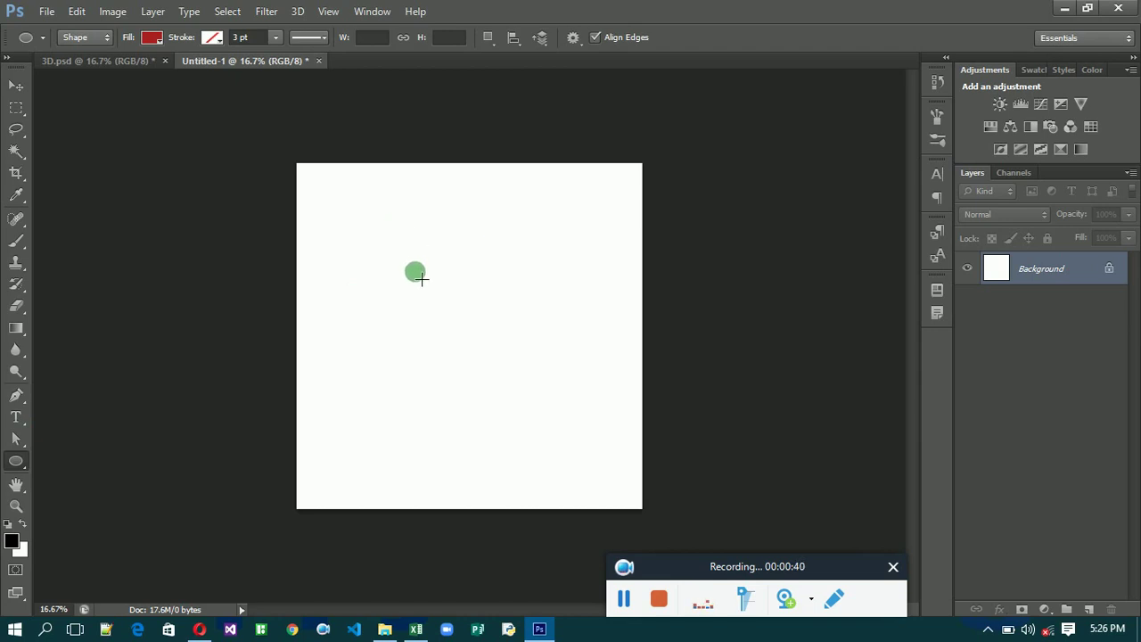
pyautogui.moveTo(420, 278); pyautogui.dragTo(525, 384)
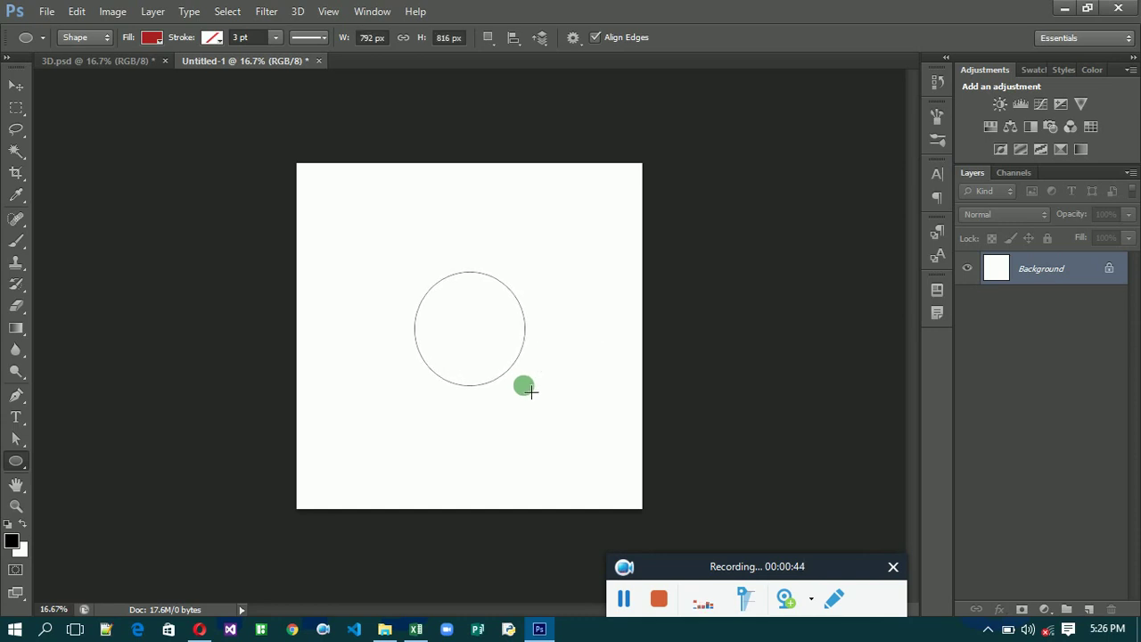
pyautogui.hotkey('ctrl', '+')
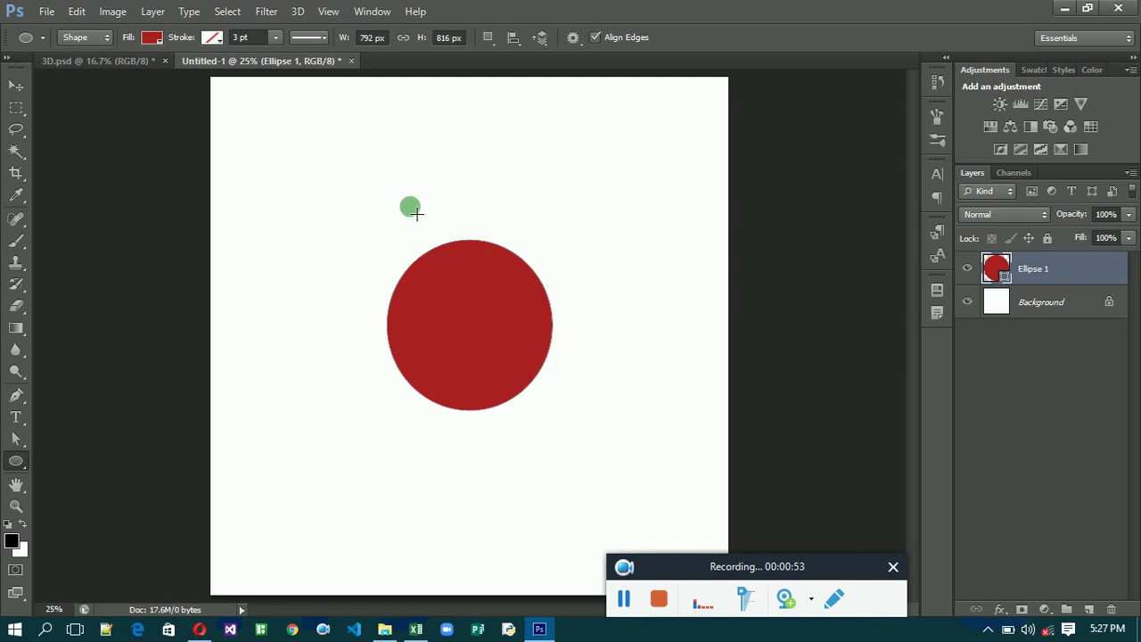
# Step: Draw a larger 988 × 1136 px ellipse over the red circle and fill it white
pyautogui.moveTo(415, 212); pyautogui.dragTo(622, 451)
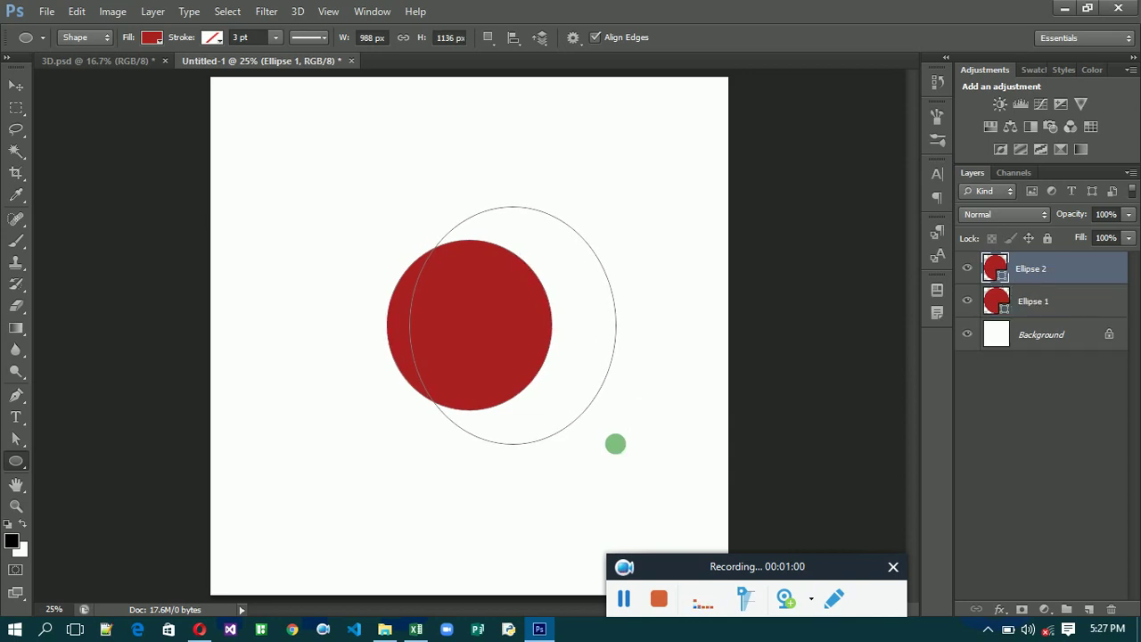
pyautogui.click(152, 40)
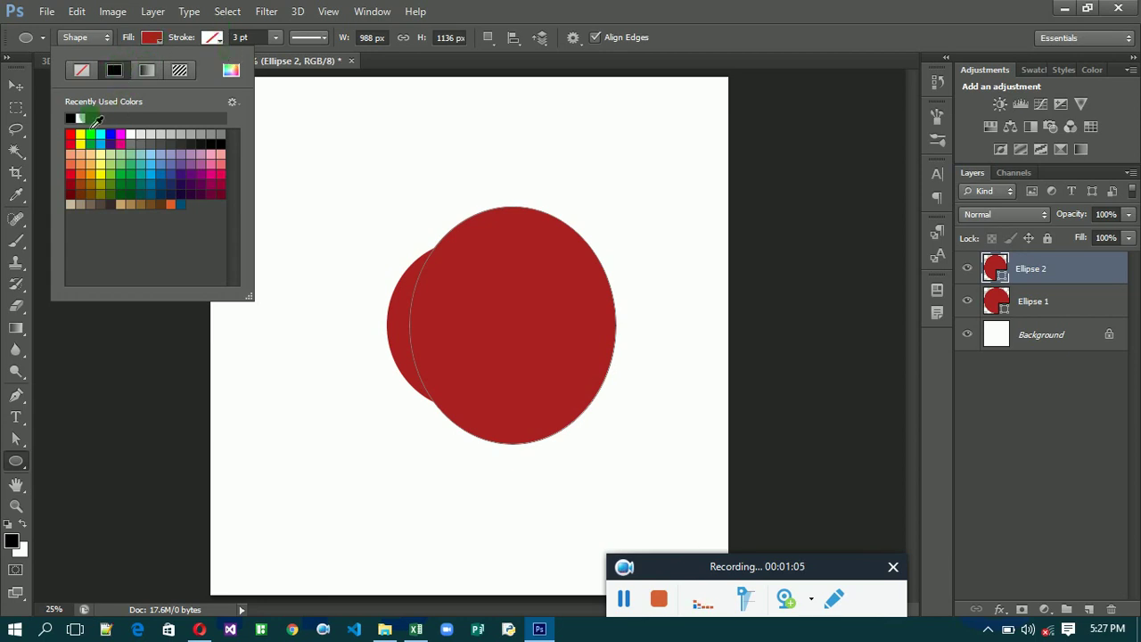
pyautogui.click(80, 118)
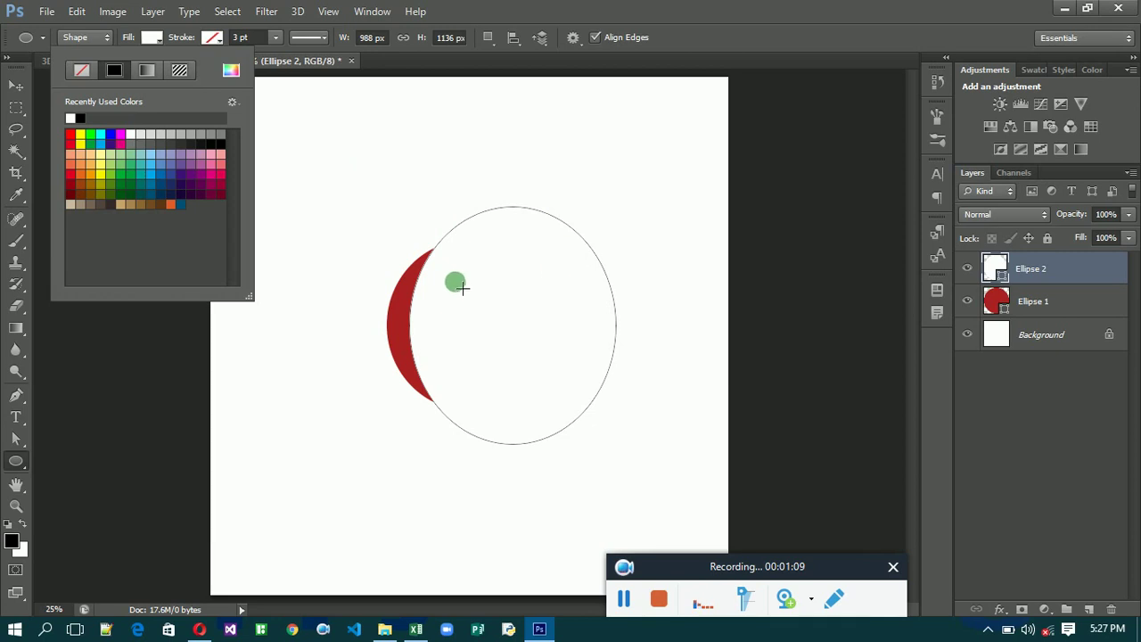
pyautogui.click(406, 309)
pyautogui.click(400, 305)
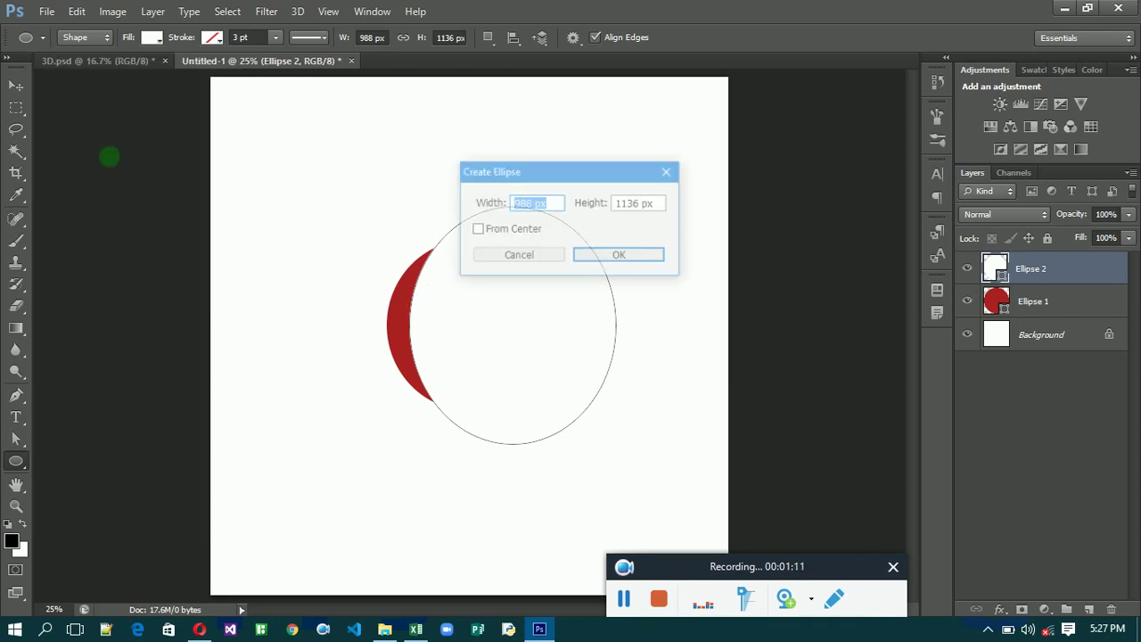
pyautogui.click(537, 257)
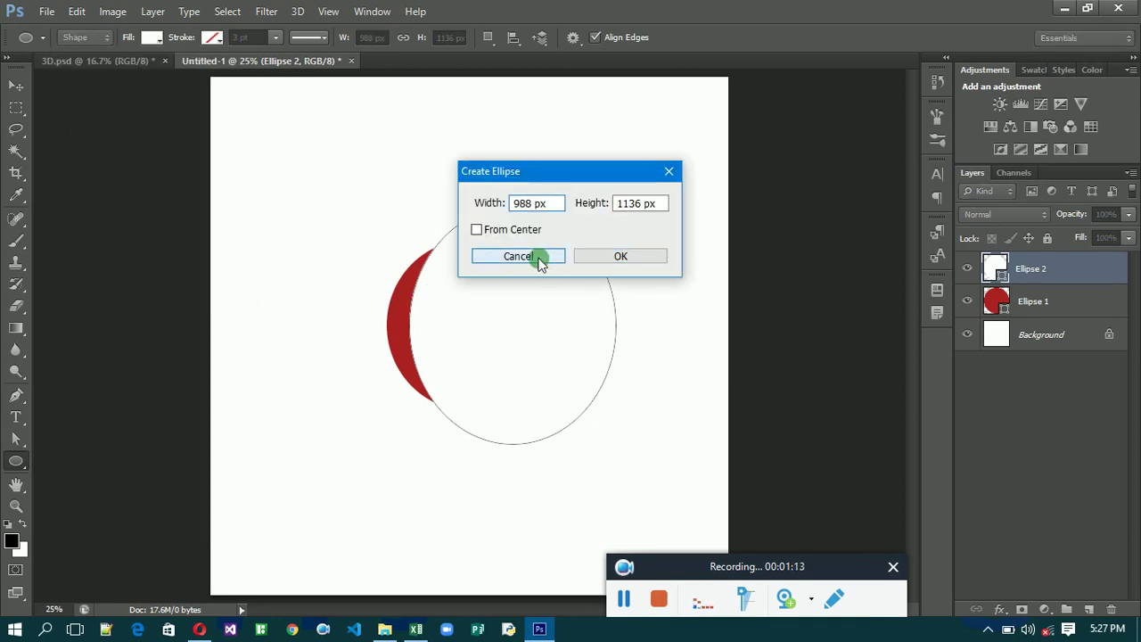
pyautogui.click(16, 87)
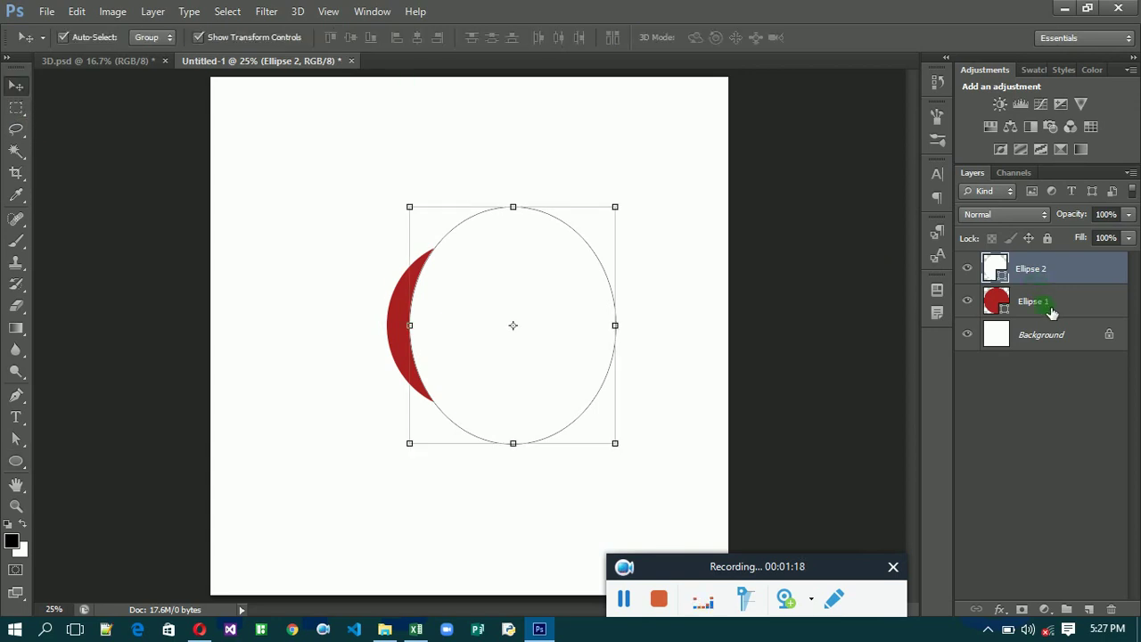
# Step: Move Ellipse 1 above Ellipse 2 and give Ellipse 2 a 13 px red (#aa2023) stroke
pyautogui.moveTo(1052, 312); pyautogui.dragTo(1039, 264)
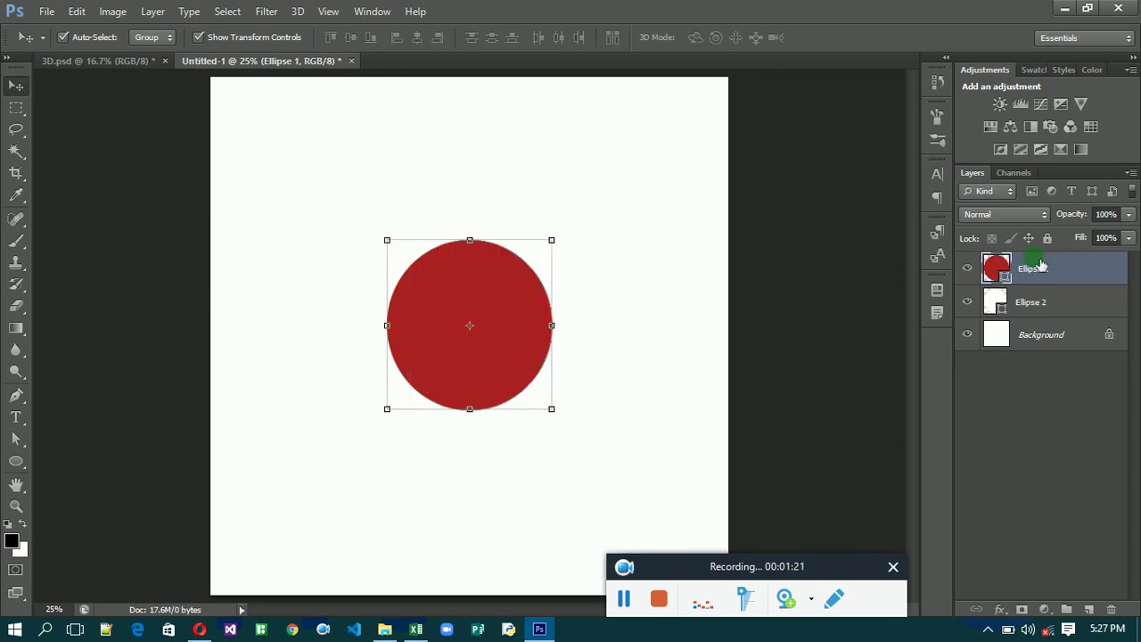
pyautogui.click(1047, 303)
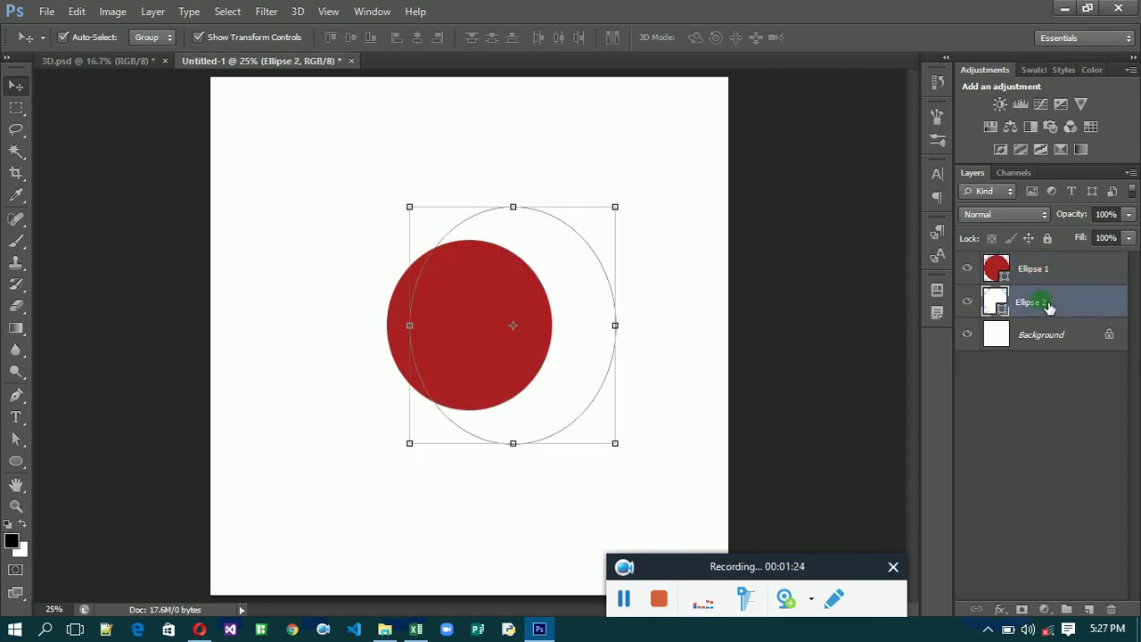
pyautogui.click(1000, 610)
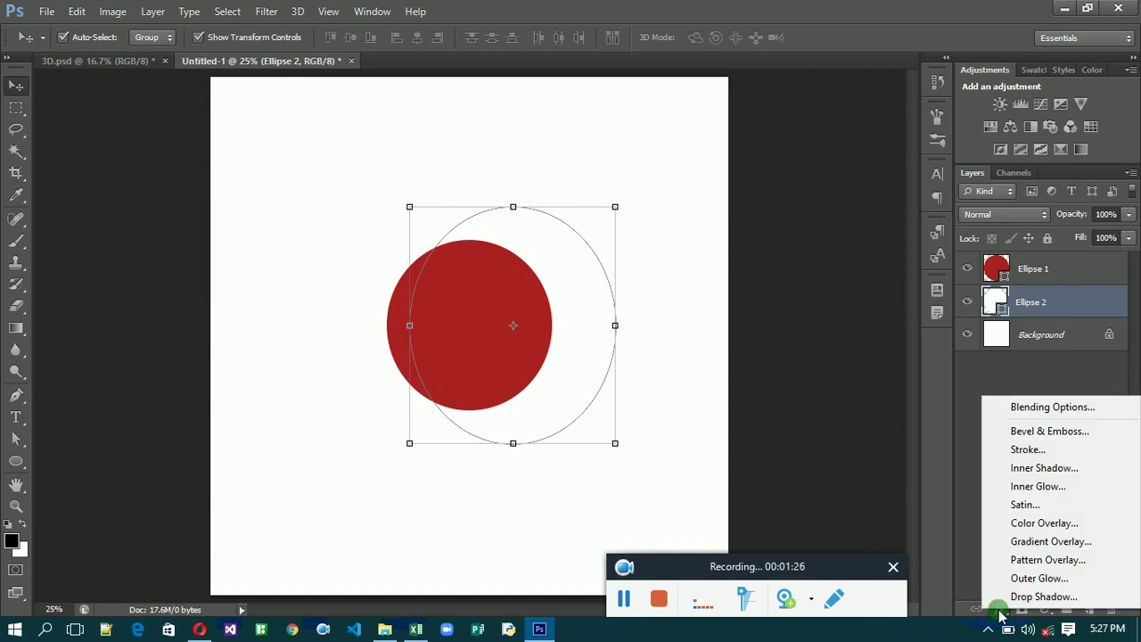
pyautogui.click(1012, 450)
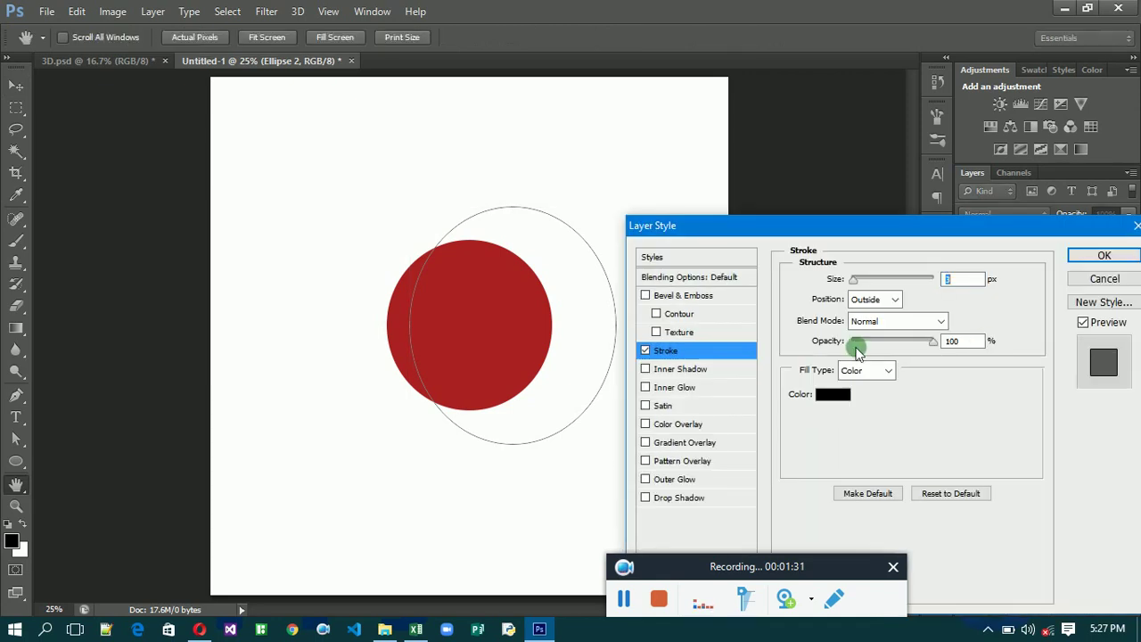
pyautogui.moveTo(854, 279); pyautogui.dragTo(861, 281)
pyautogui.click(832, 394)
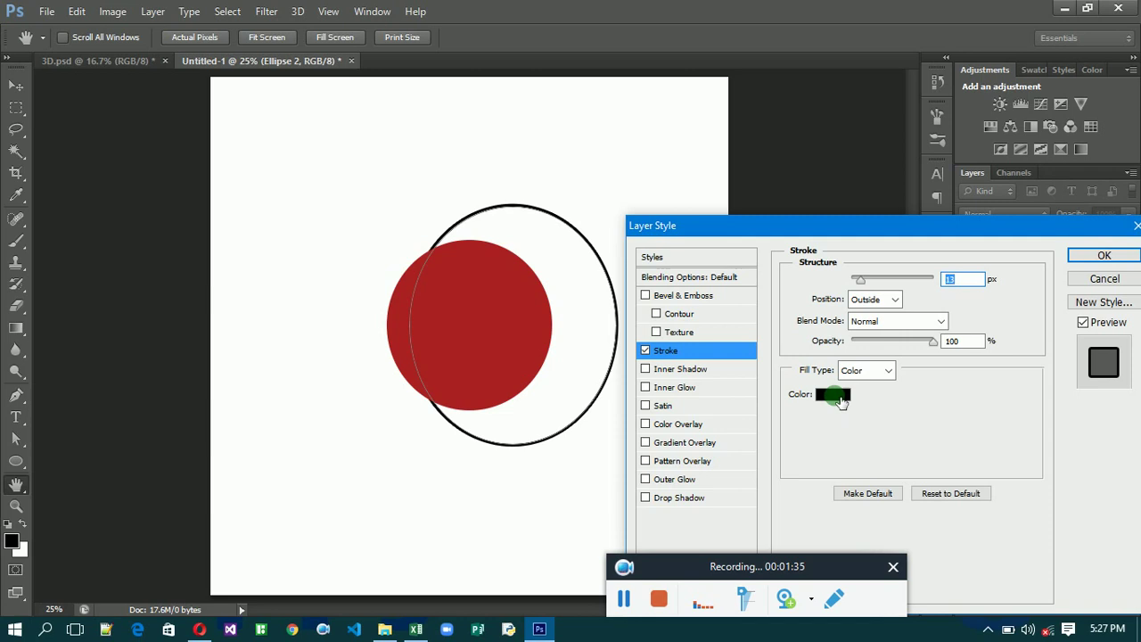
pyautogui.click(516, 323)
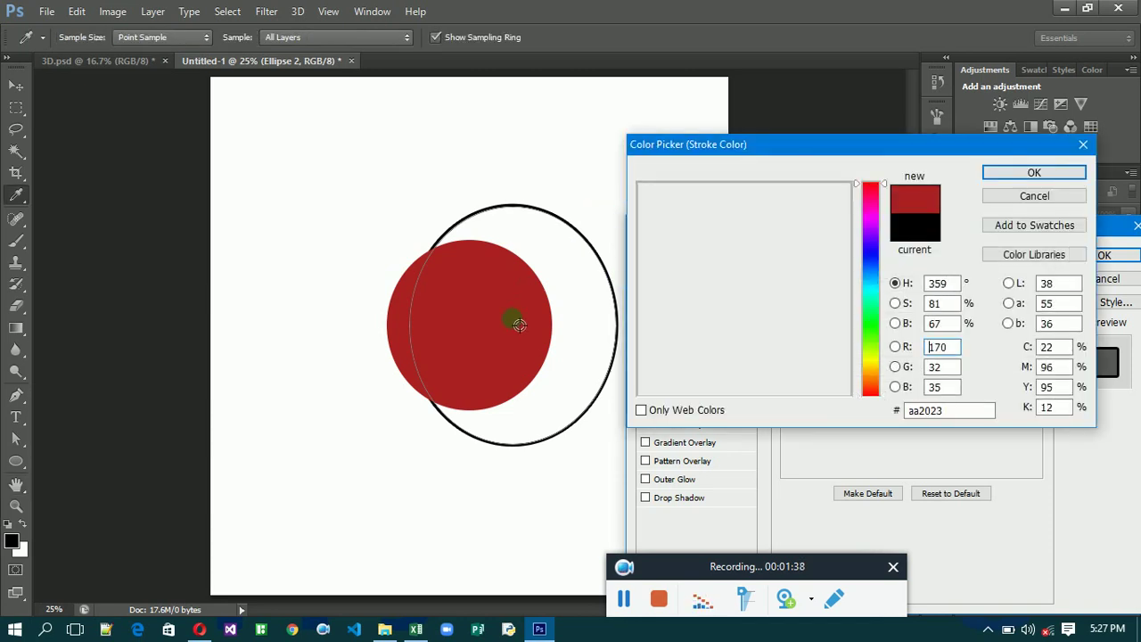
pyautogui.click(995, 173)
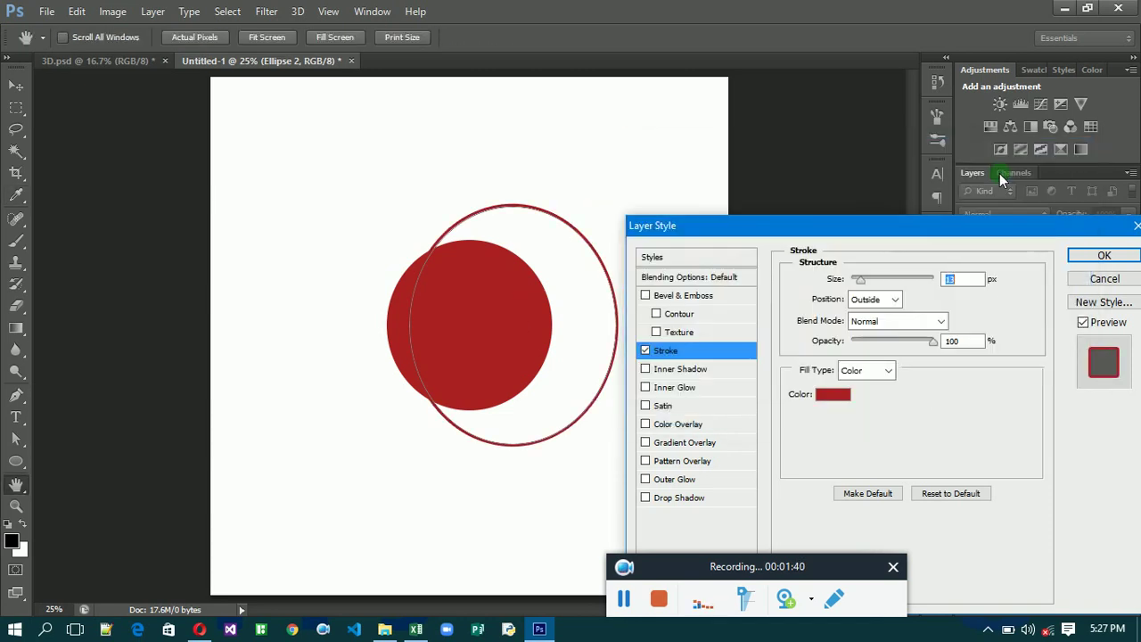
pyautogui.click(1099, 256)
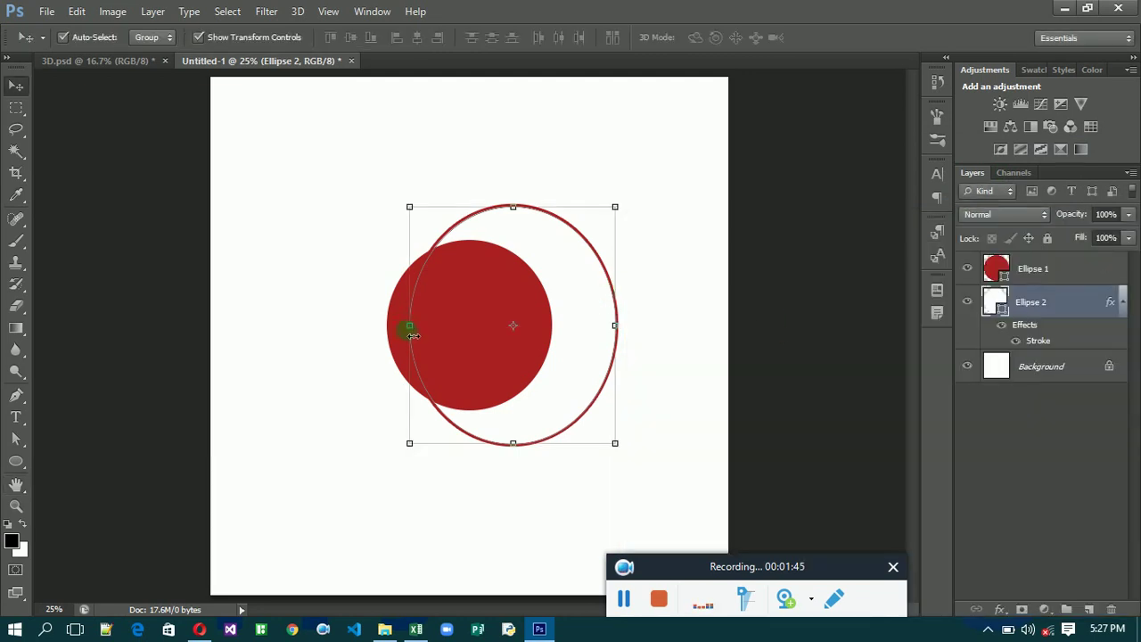
# Step: Reshape Ellipse 2 into a round ring centred on the red circle
pyautogui.moveTo(410, 333); pyautogui.dragTo(346, 312)
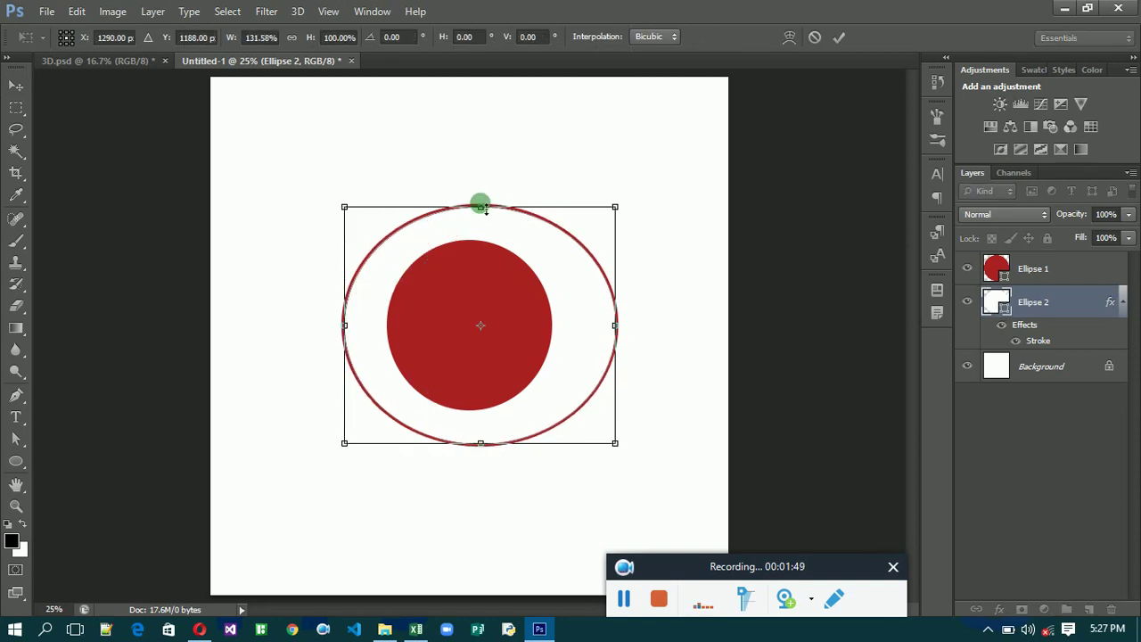
pyautogui.moveTo(482, 208); pyautogui.dragTo(452, 183)
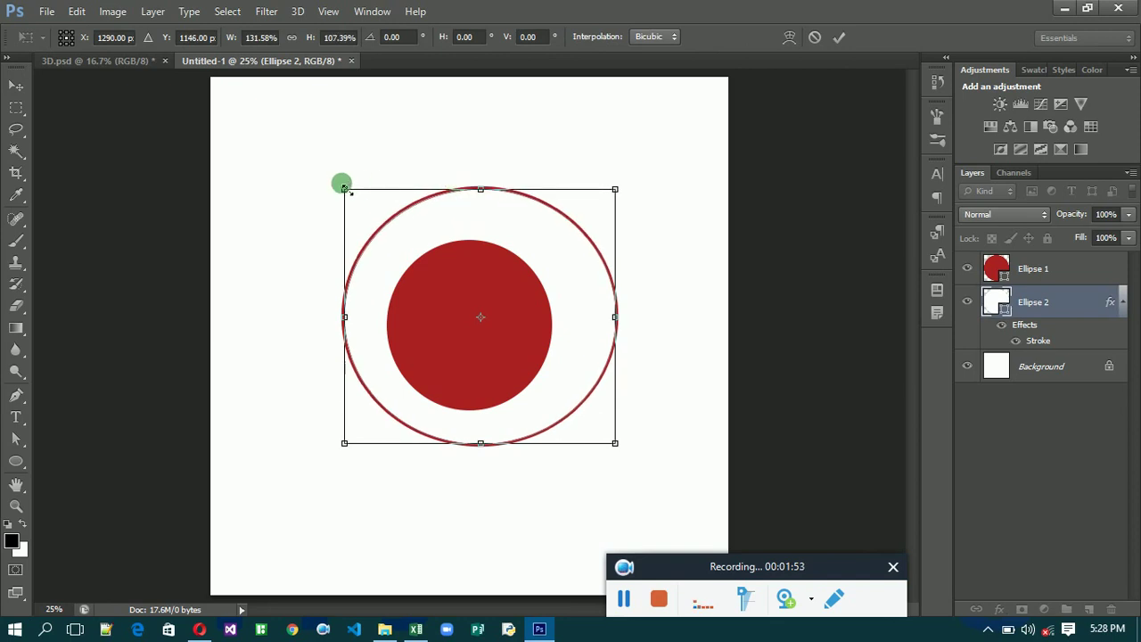
pyautogui.moveTo(337, 190); pyautogui.dragTo(327, 192)
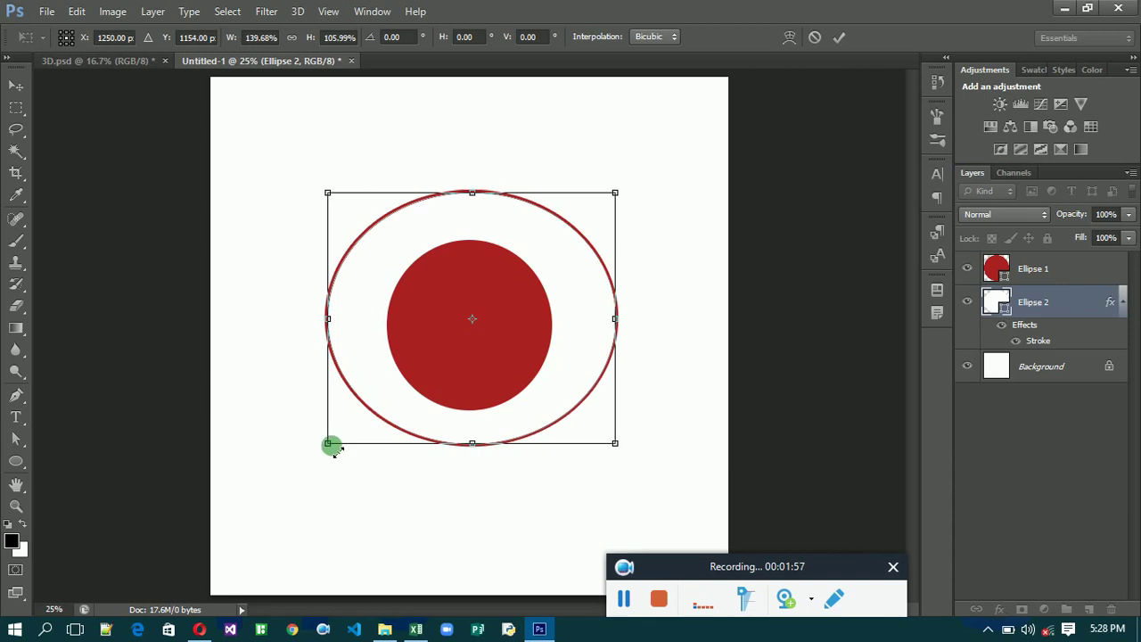
pyautogui.moveTo(332, 449); pyautogui.dragTo(331, 461)
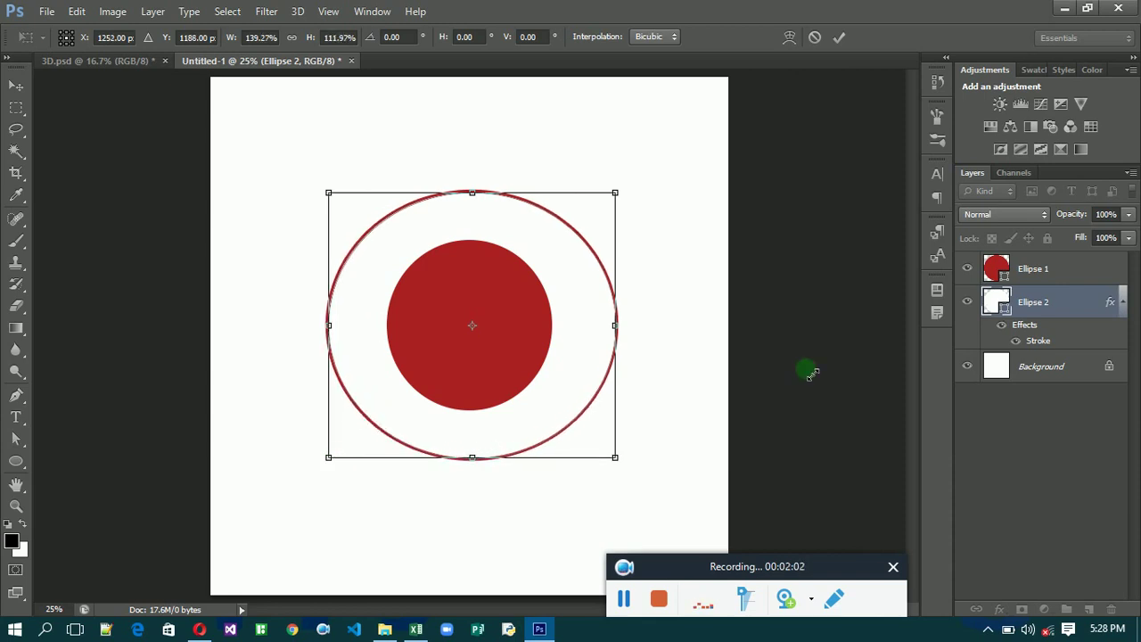
pyautogui.press('Return')
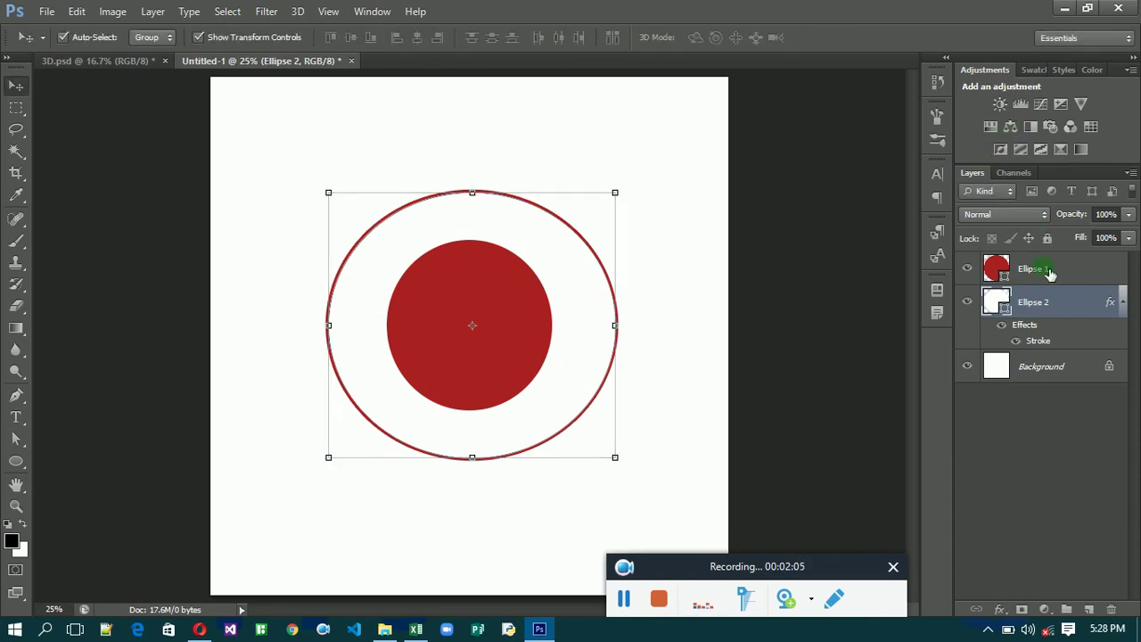
# Step: Scale the red circle and ring up together, then deselect them
pyautogui.keyDown('shift'); pyautogui.click(1034, 268); pyautogui.keyUp('shift')
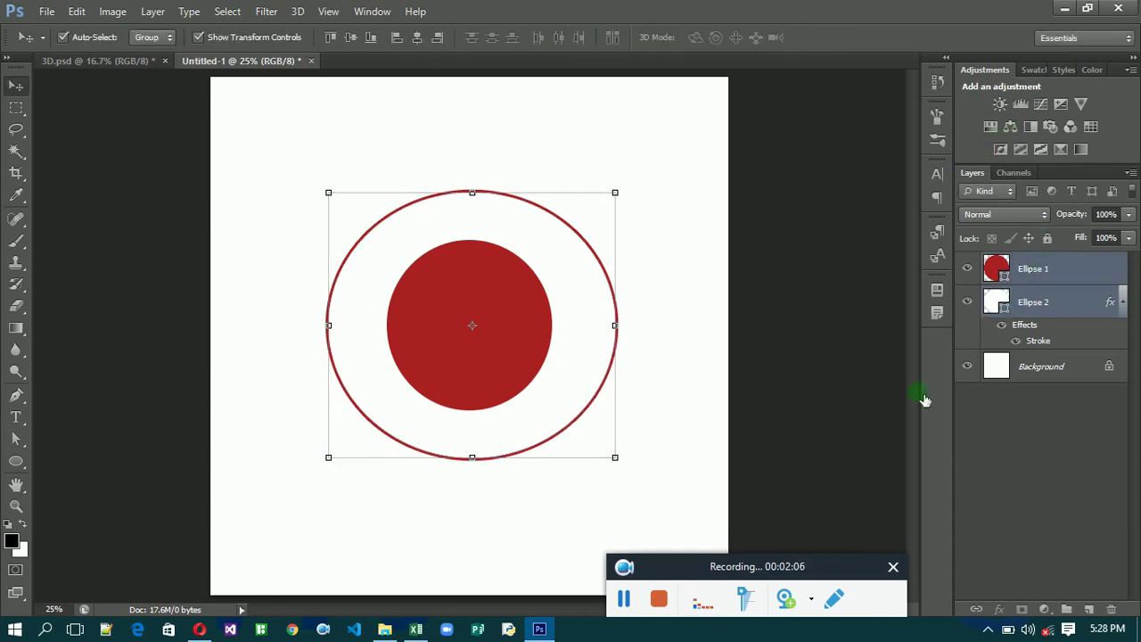
pyautogui.click(627, 597)
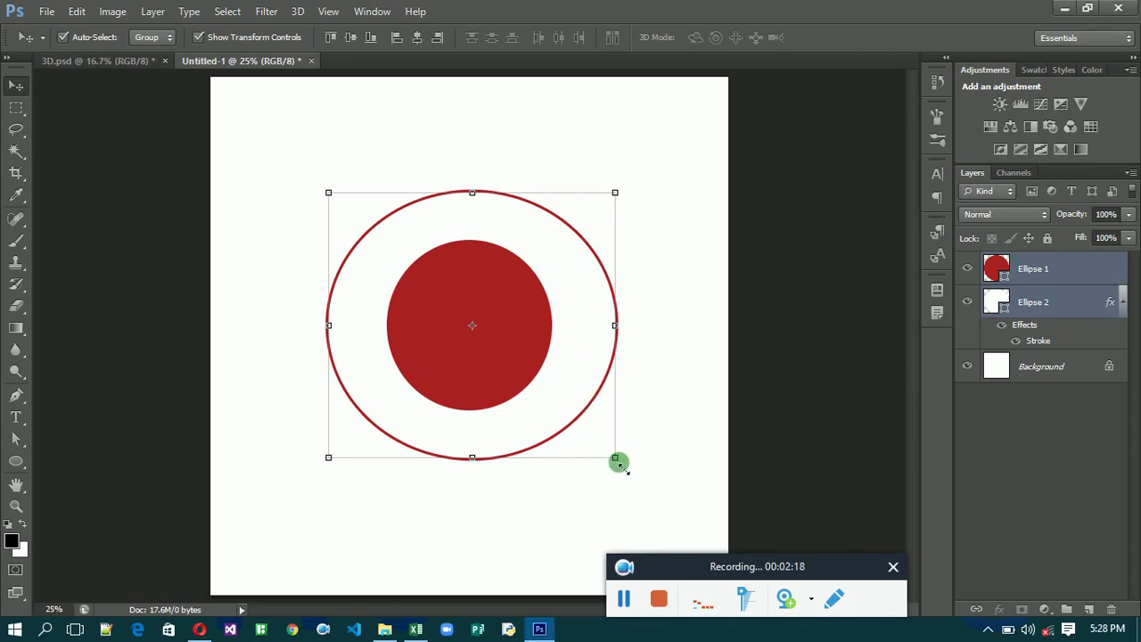
pyautogui.moveTo(616, 460); pyautogui.dragTo(655, 506)
pyautogui.click(839, 39)
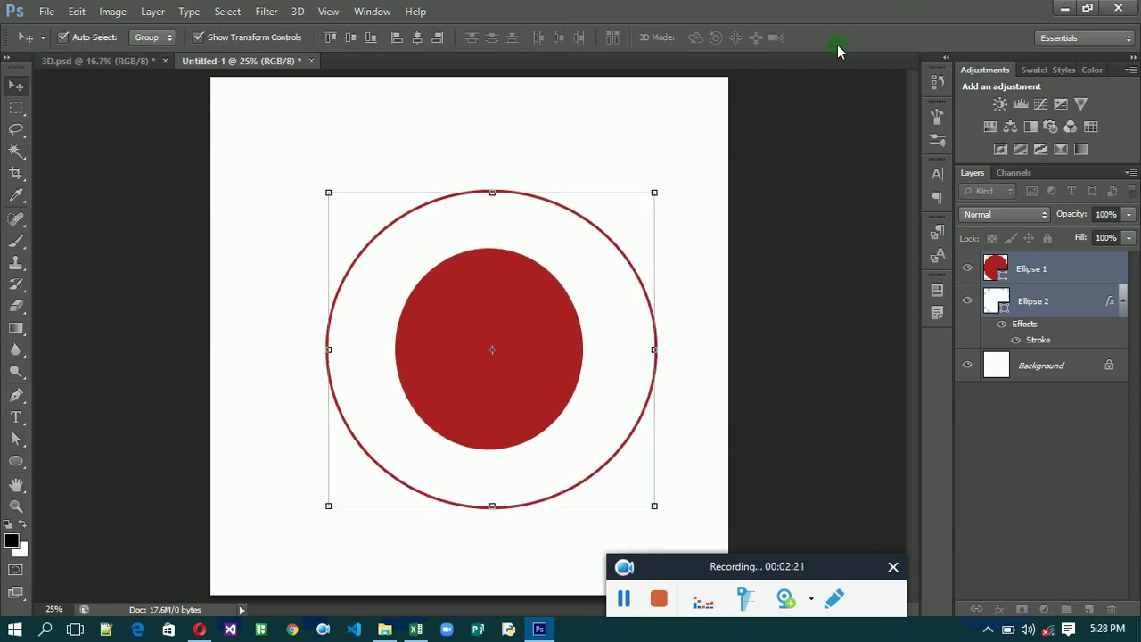
pyautogui.click(458, 148)
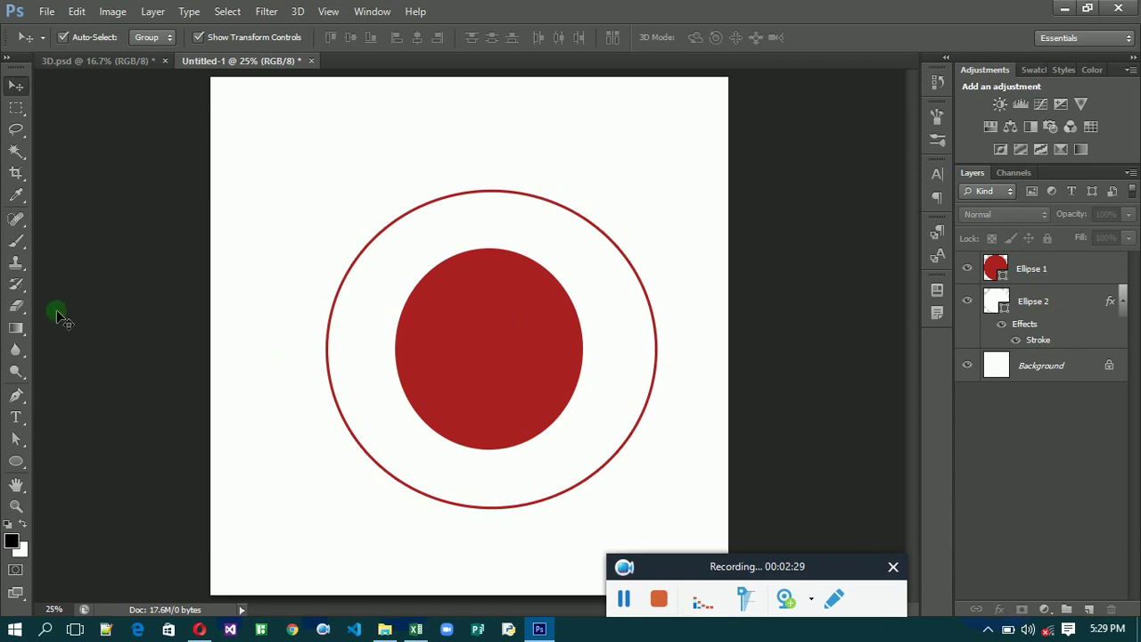
# Step: Type JOHRUT in 14 pt text inside the ring, left of the red circle
pyautogui.click(17, 417)
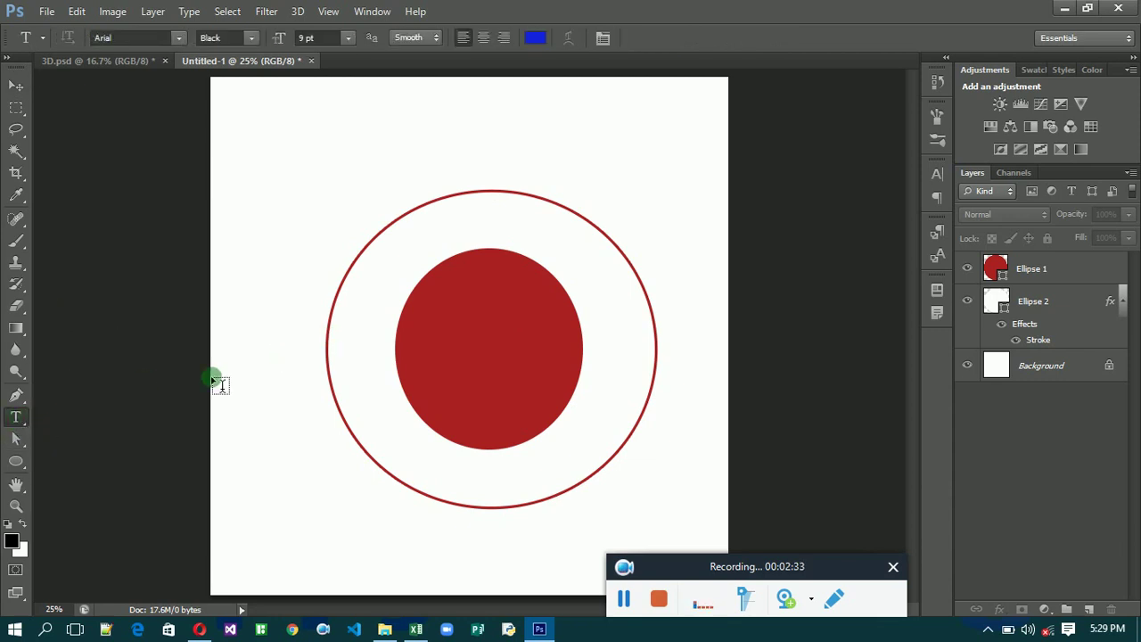
pyautogui.click(348, 38)
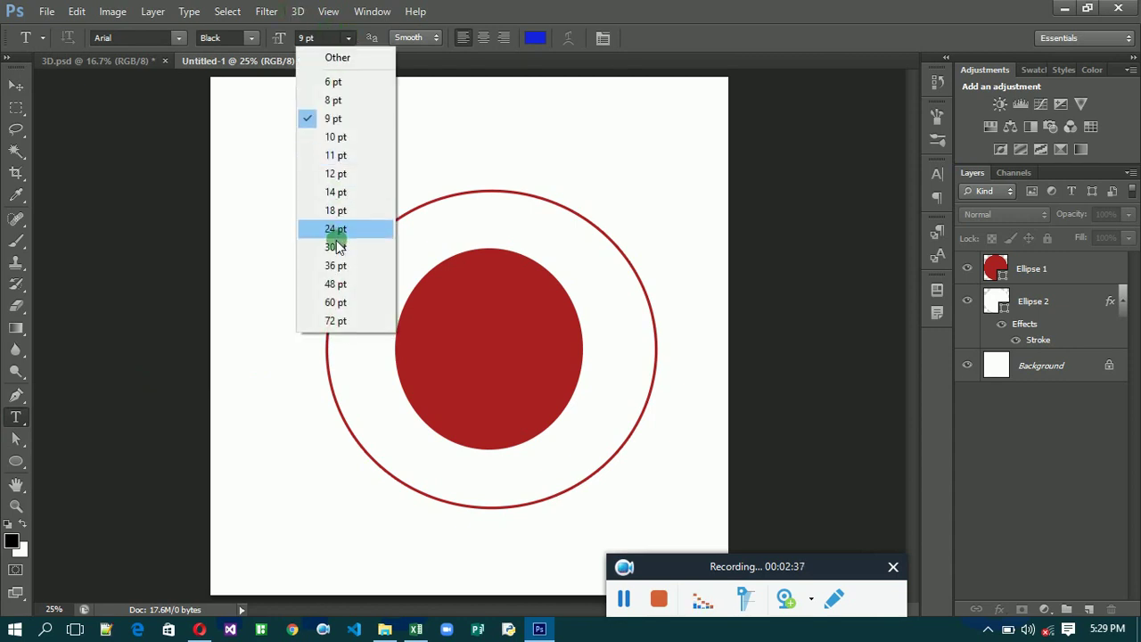
pyautogui.click(337, 194)
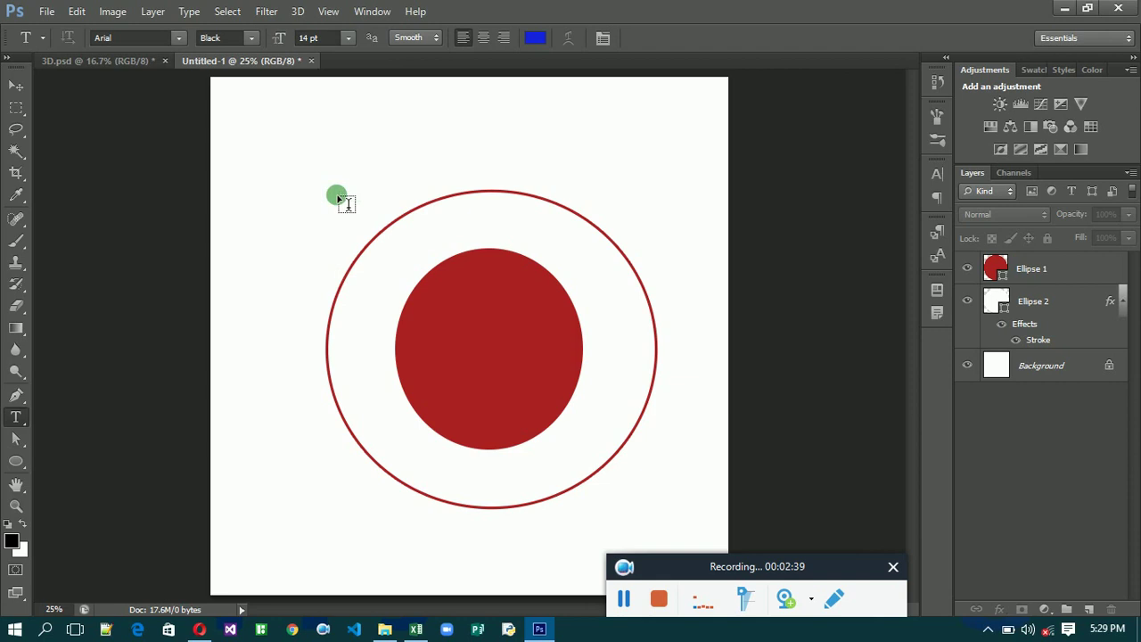
pyautogui.click(358, 315)
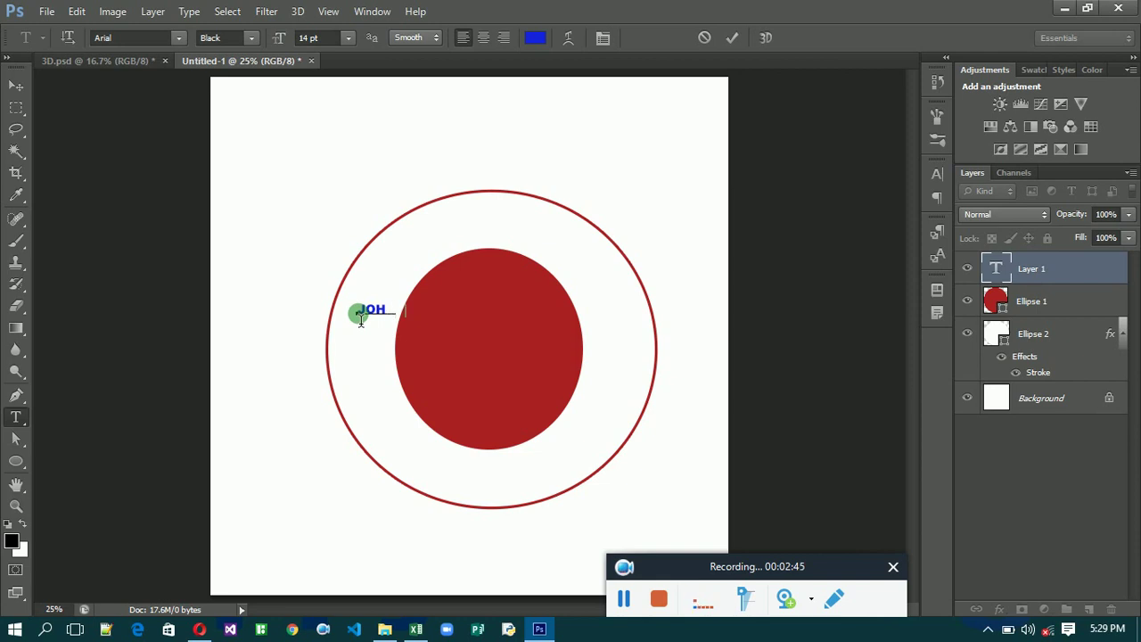
pyautogui.write('JOHRUT')
pyautogui.click(621, 598)
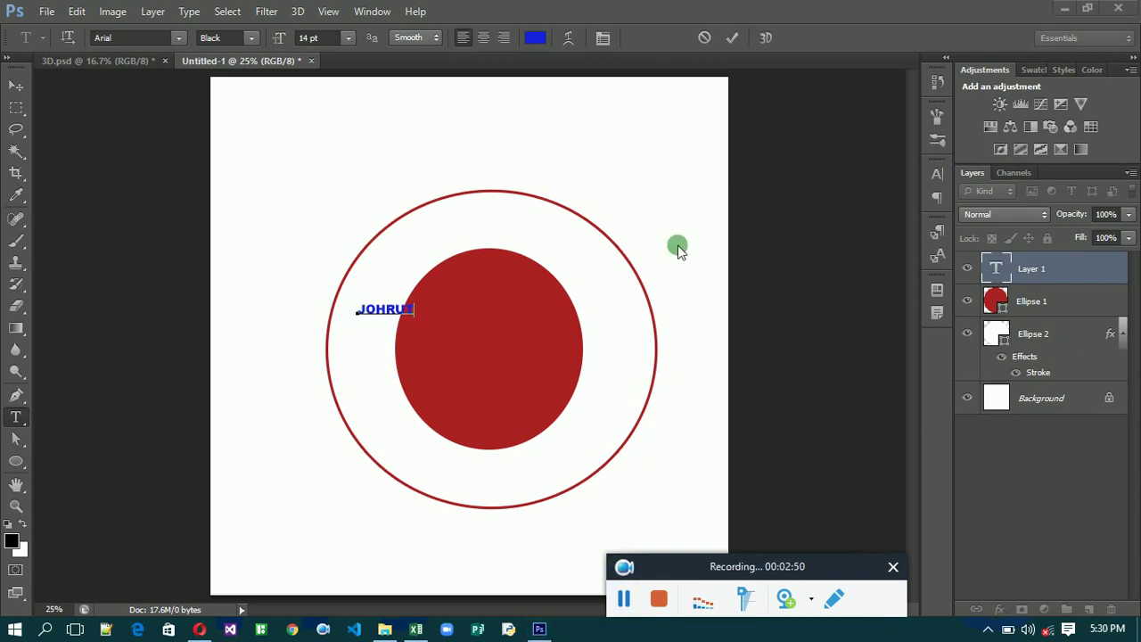
pyautogui.click(733, 41)
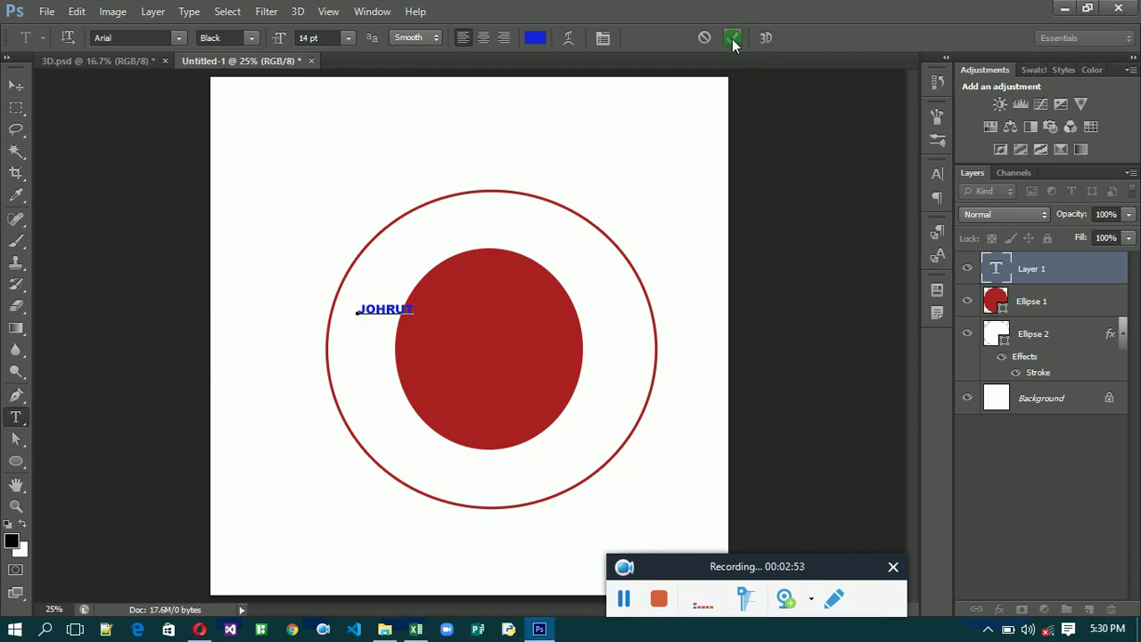
# Step: Commit the JOHRUT text and duplicate it as a JOHRUT copy layer
pyautogui.click(733, 41)
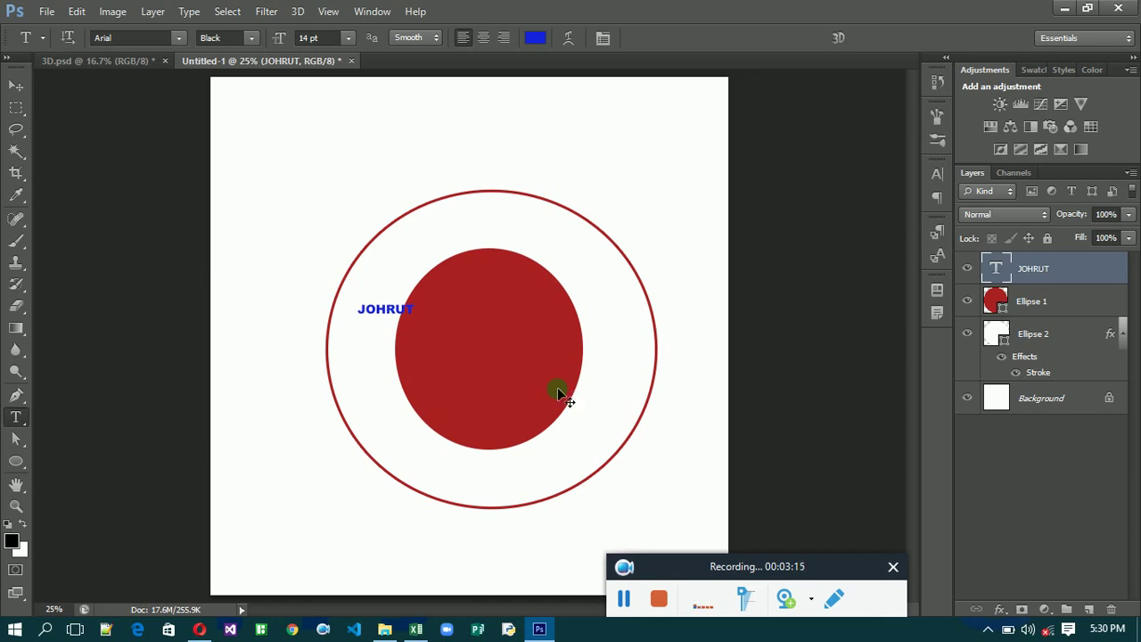
pyautogui.hotkey('ctrl', 'j')
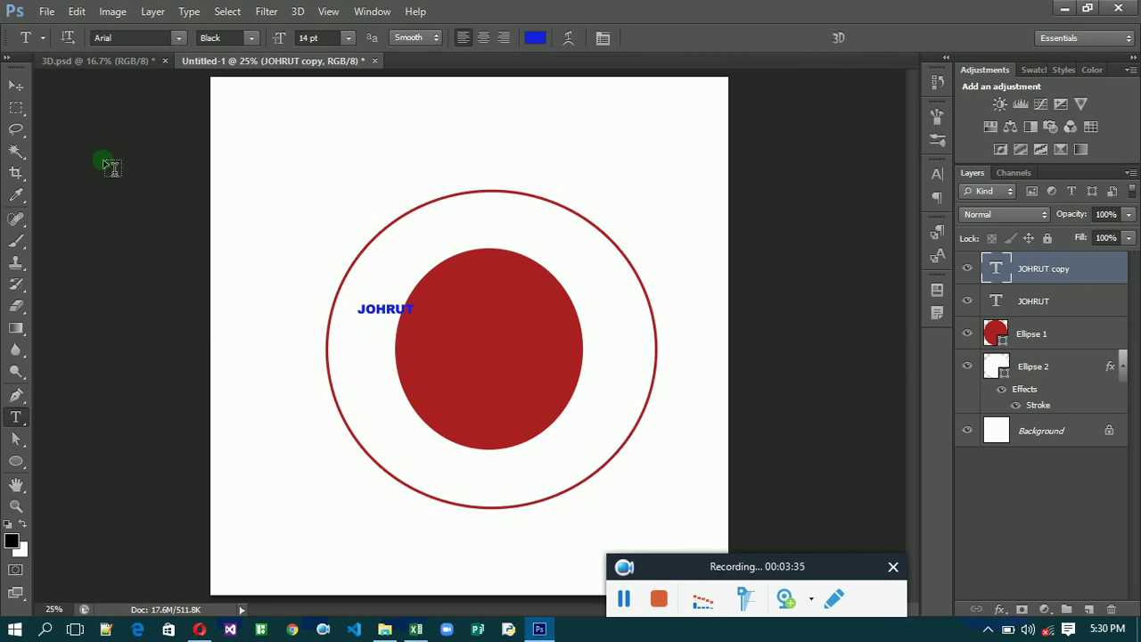
# Step: Move the JOHRUT copy lower and retype it as MULTIMEDIA
pyautogui.click(16, 86)
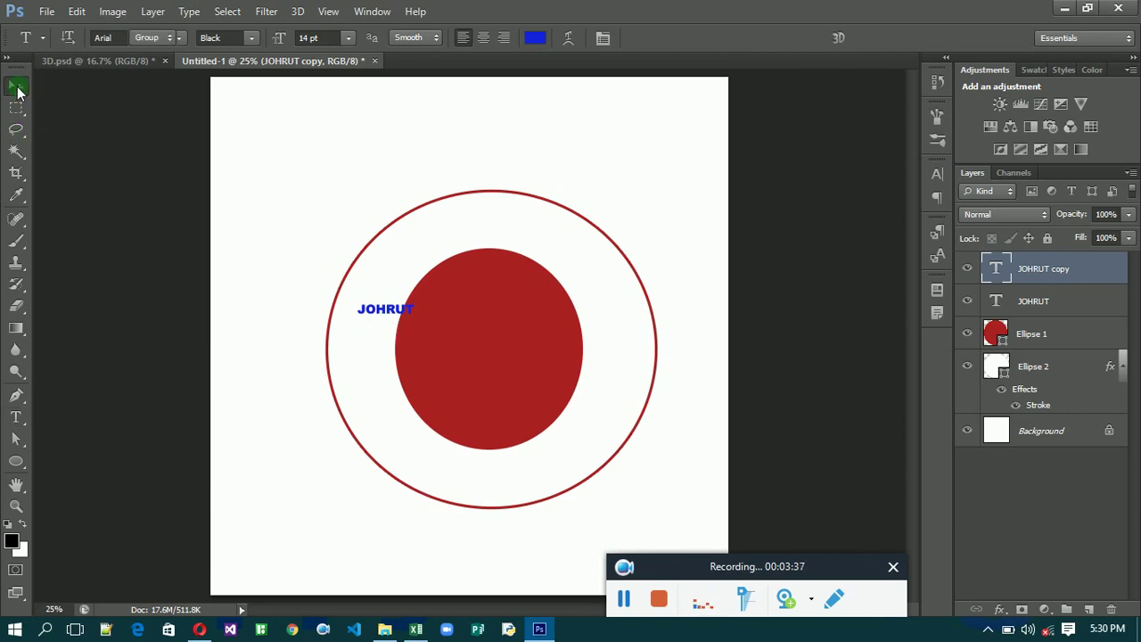
pyautogui.click(376, 310)
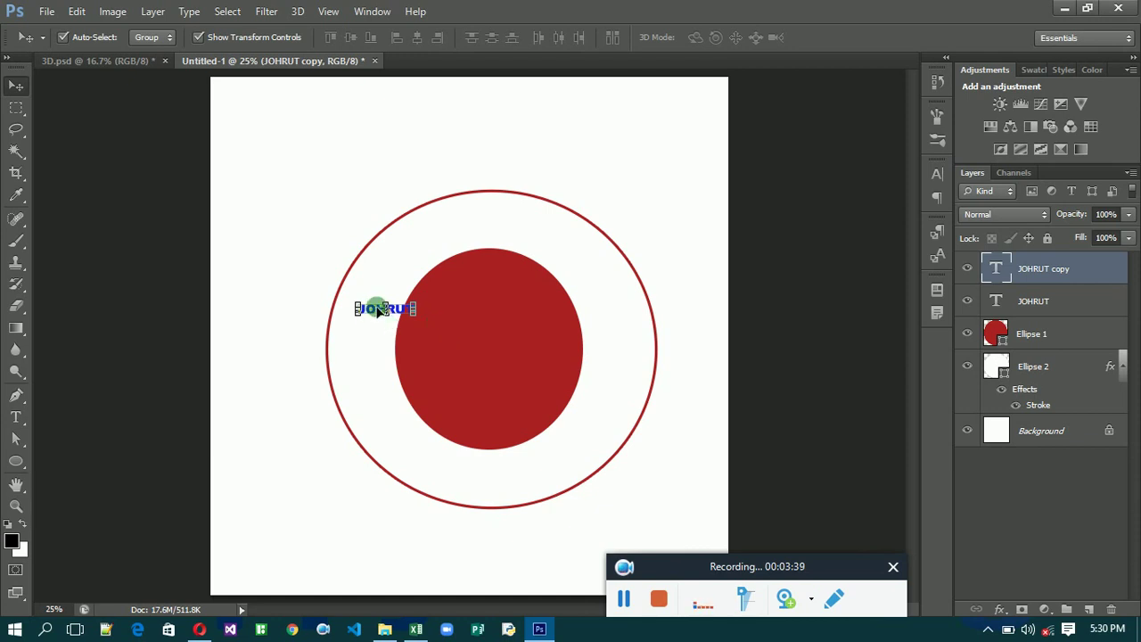
pyautogui.moveTo(378, 310); pyautogui.dragTo(380, 345)
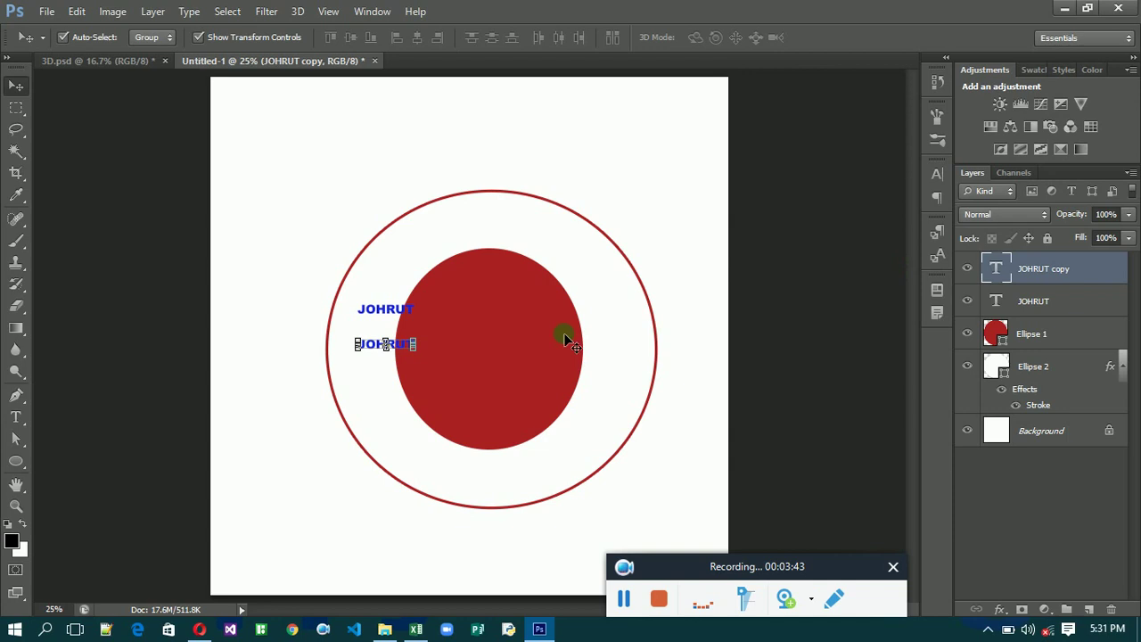
pyautogui.click(15, 416)
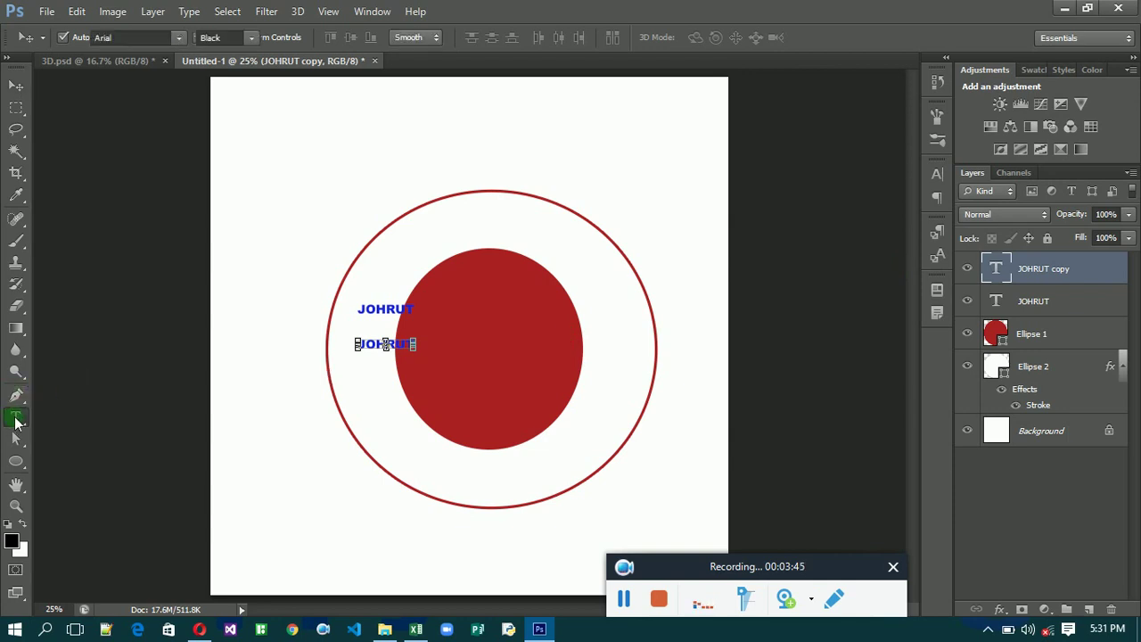
pyautogui.click(400, 338)
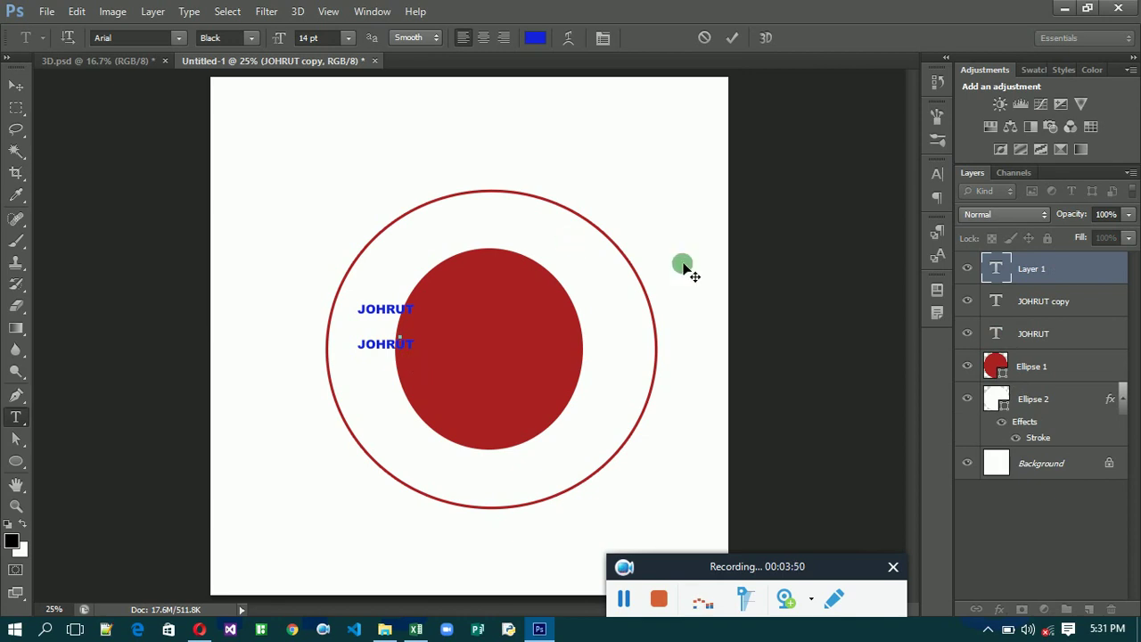
pyautogui.click(704, 38)
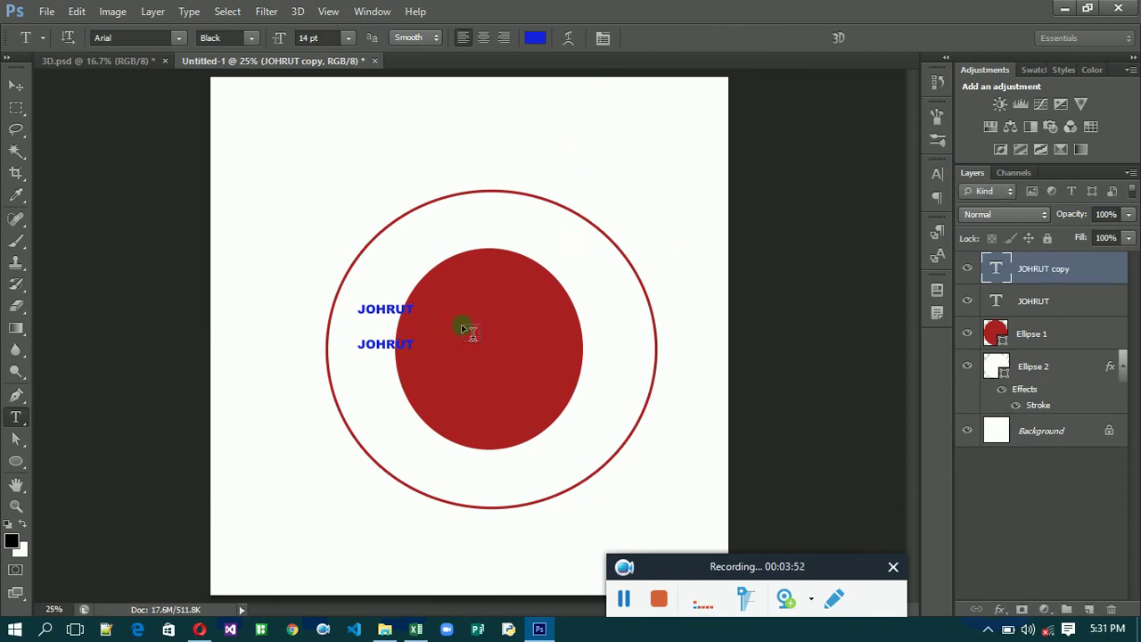
pyautogui.click(400, 352)
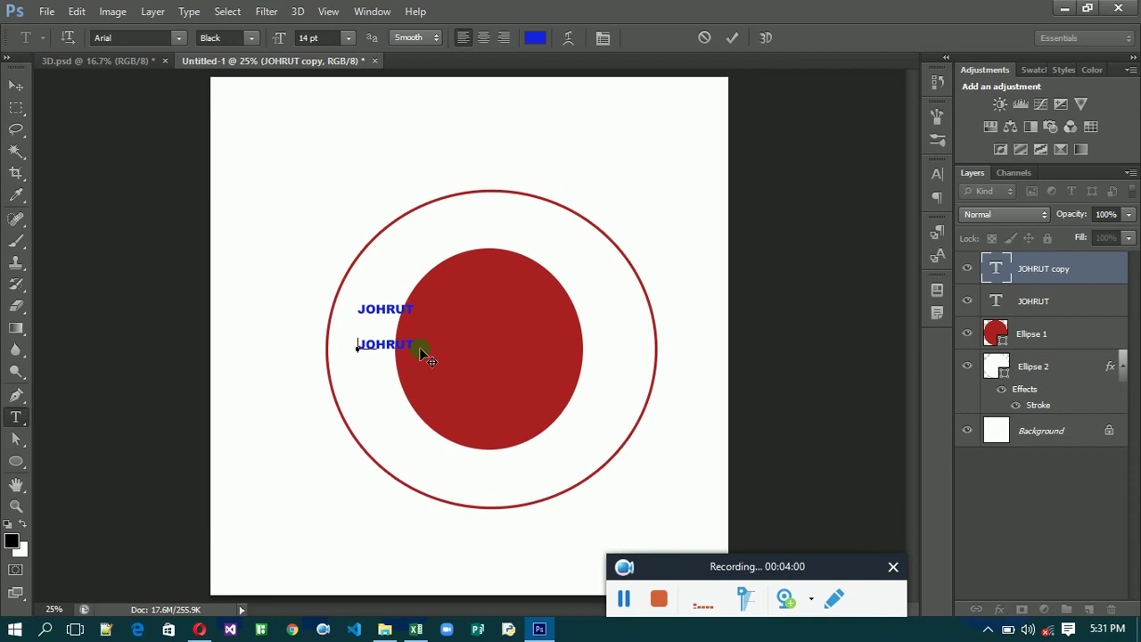
pyautogui.press('Delete')
pyautogui.press('Delete')
pyautogui.press('Delete')
pyautogui.press('Delete')
pyautogui.press('Delete')
pyautogui.press('Delete')
pyautogui.write('MULTIMEDIA')
pyautogui.click(728, 40)
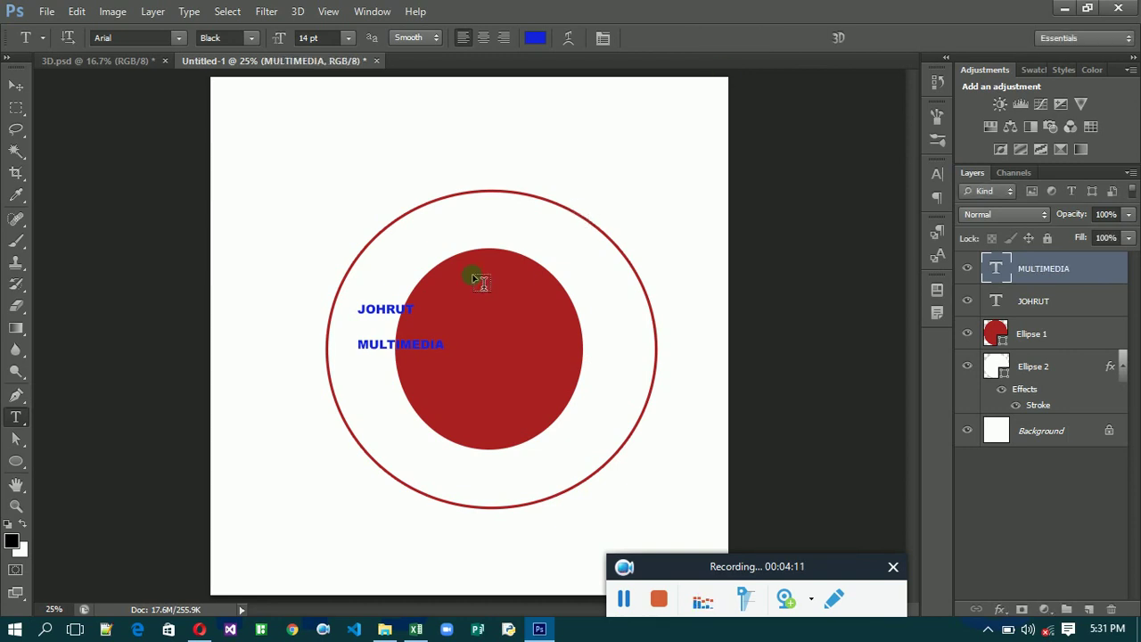
# Step: Move MULTIMEDIA to the upper right inside the ring
pyautogui.click(16, 85)
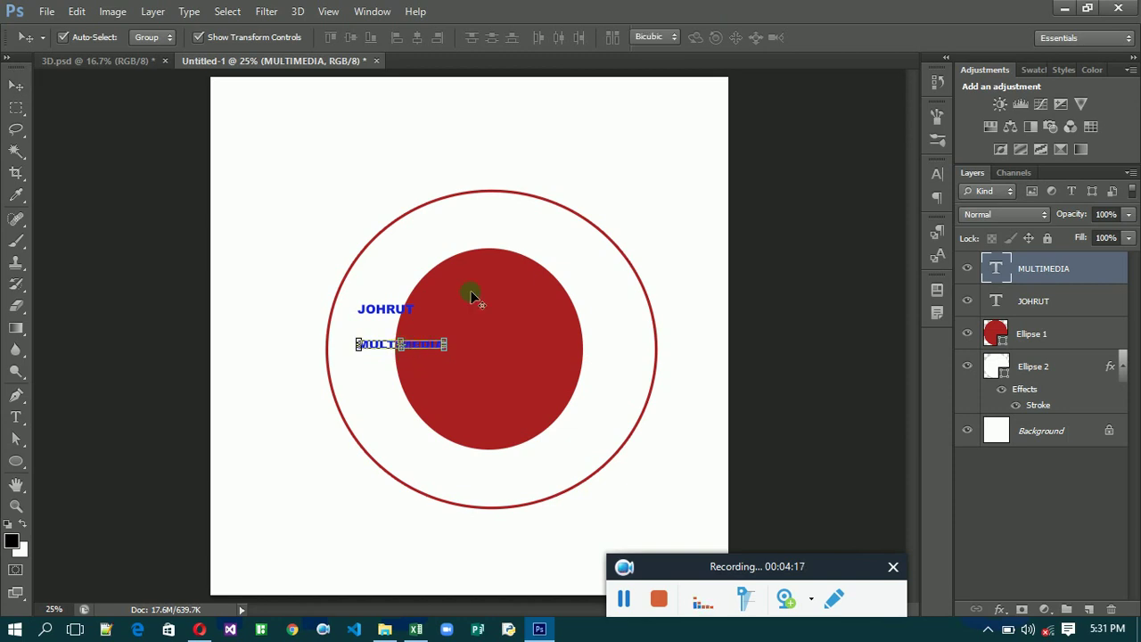
pyautogui.hotkey('ctrl', 't')
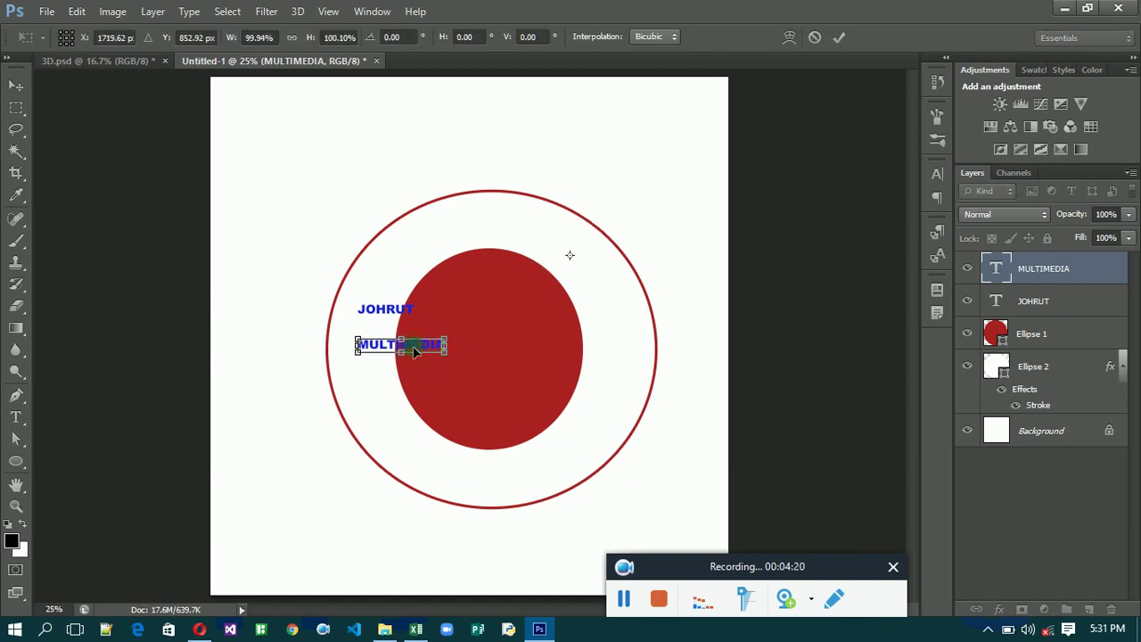
pyautogui.moveTo(414, 353); pyautogui.dragTo(598, 262)
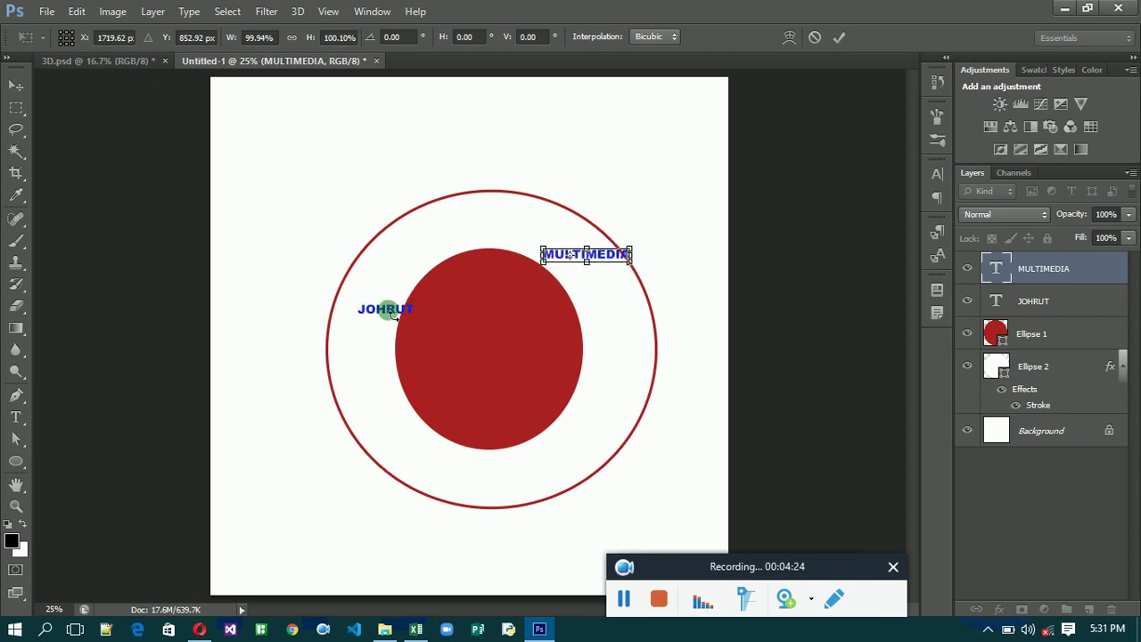
pyautogui.press('Return')
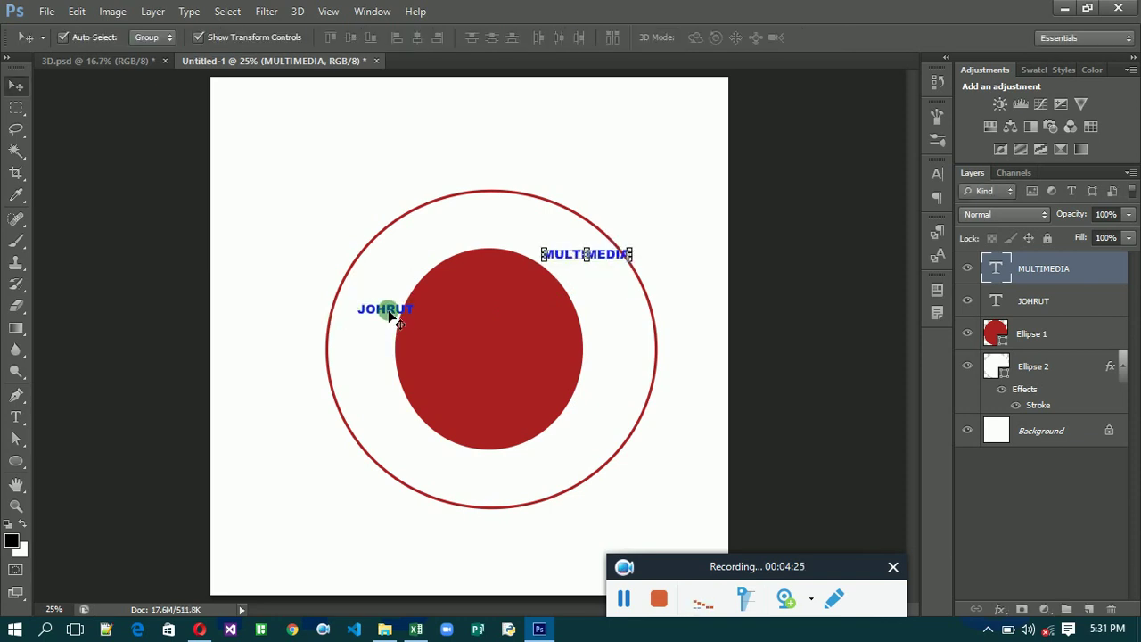
# Step: Enlarge JOHRUT to about 229% × 241% and raise it above the red circle
pyautogui.click(382, 312)
pyautogui.hotkey('ctrl', 't')
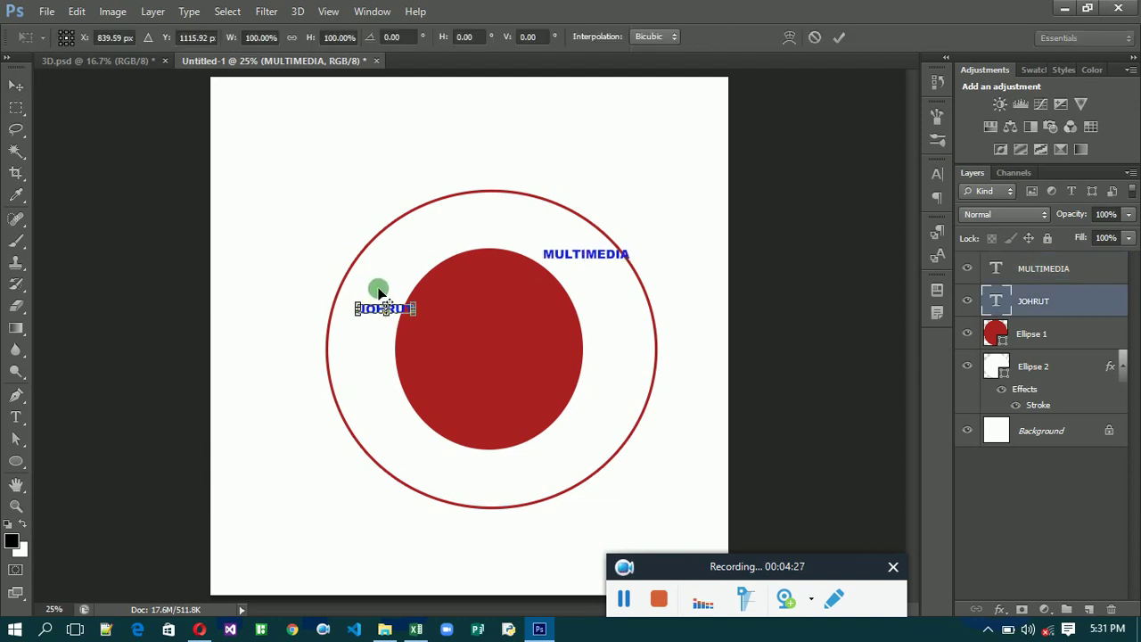
pyautogui.moveTo(385, 310)
pyautogui.mouseDown()
pyautogui.moveTo(383, 286)
pyautogui.moveTo(383, 310)
pyautogui.mouseUp()
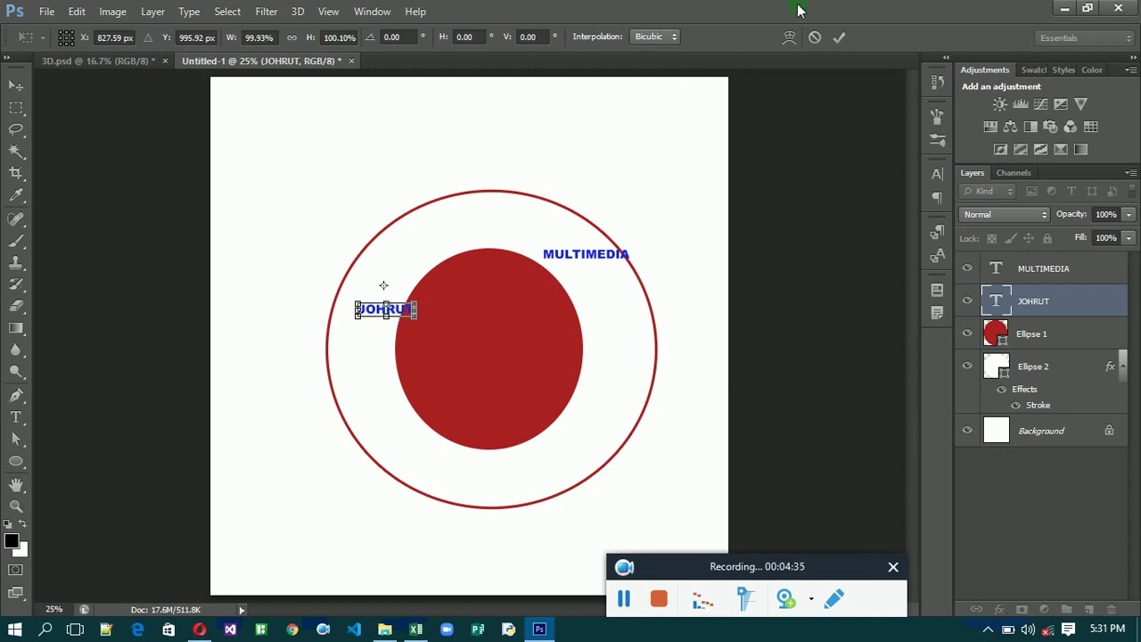
pyautogui.click(838, 38)
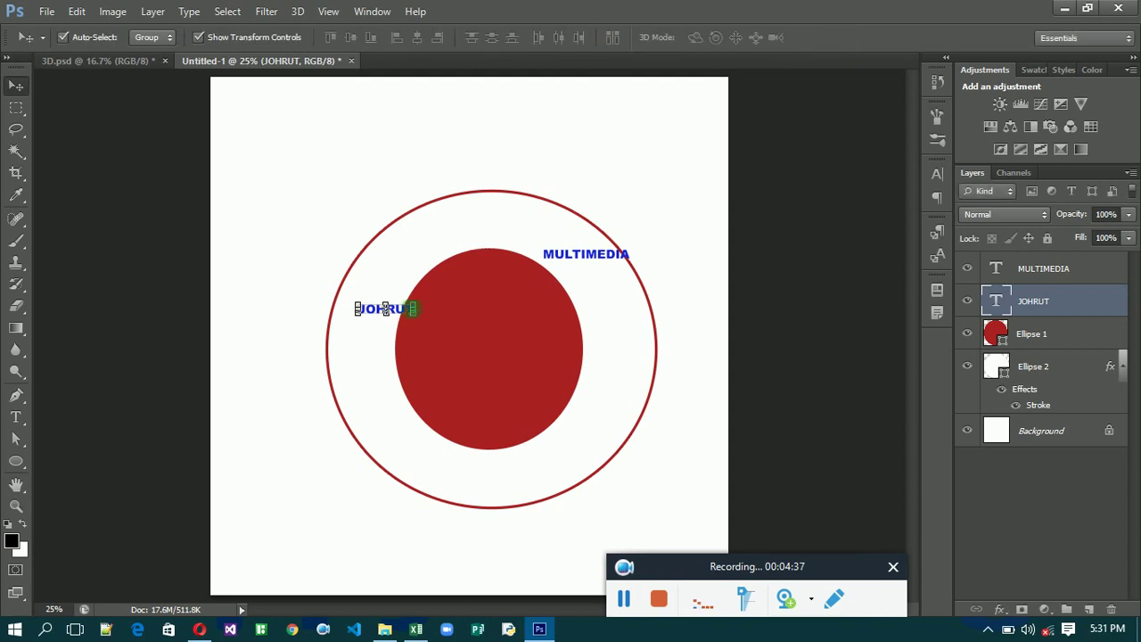
pyautogui.moveTo(398, 314); pyautogui.dragTo(491, 295)
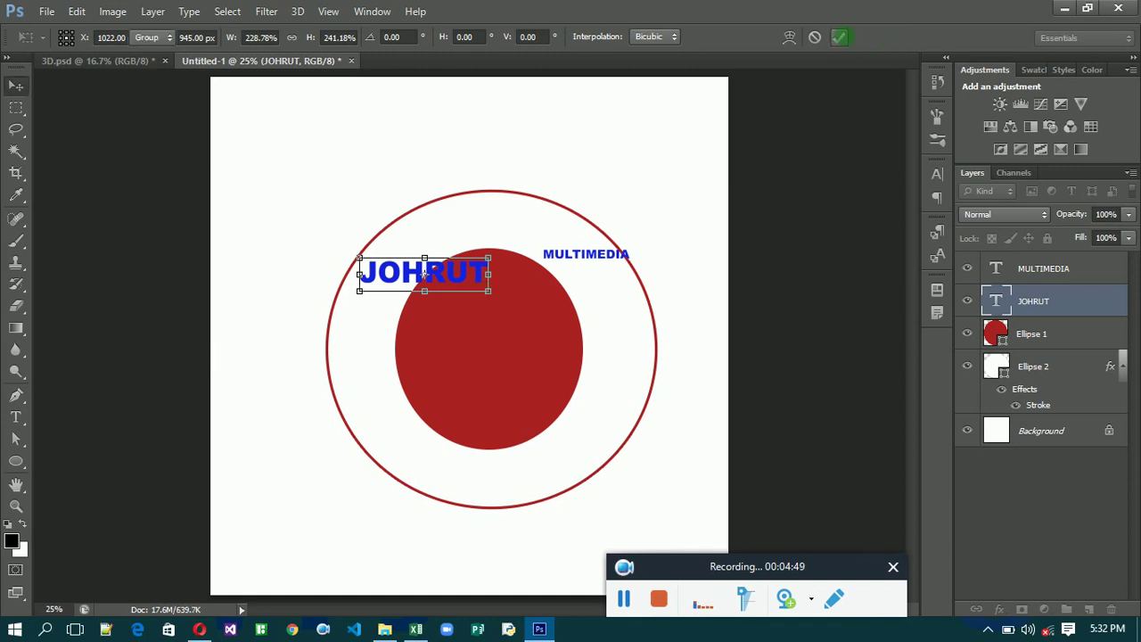
pyautogui.click(843, 37)
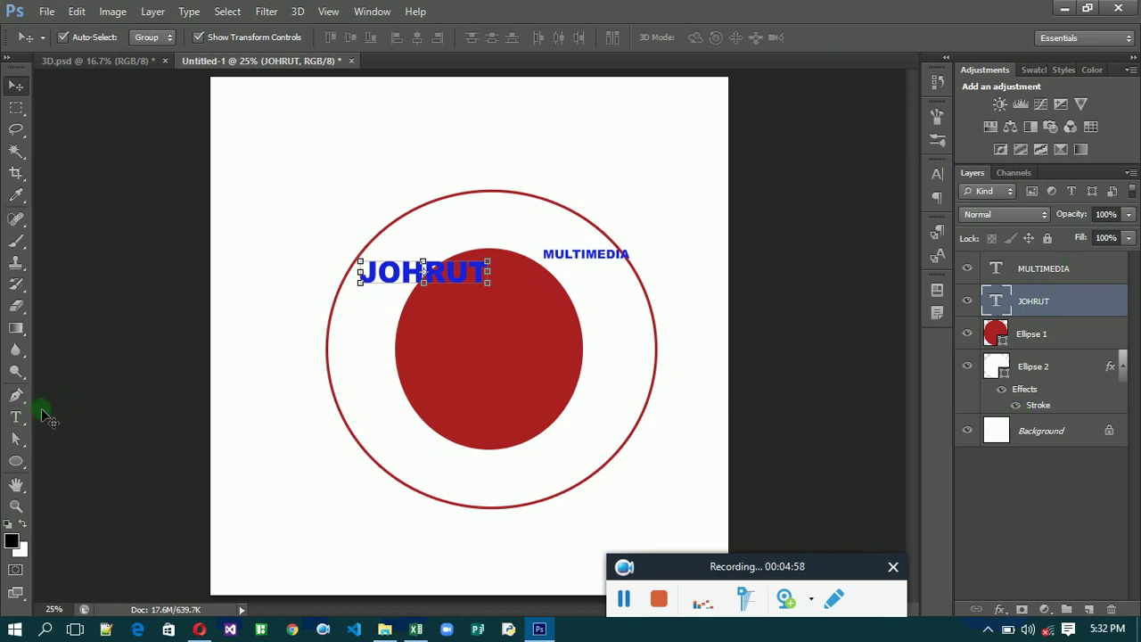
# Step: Warp JOHRUT with a horizontal Arc style at +60 bend
pyautogui.click(17, 417)
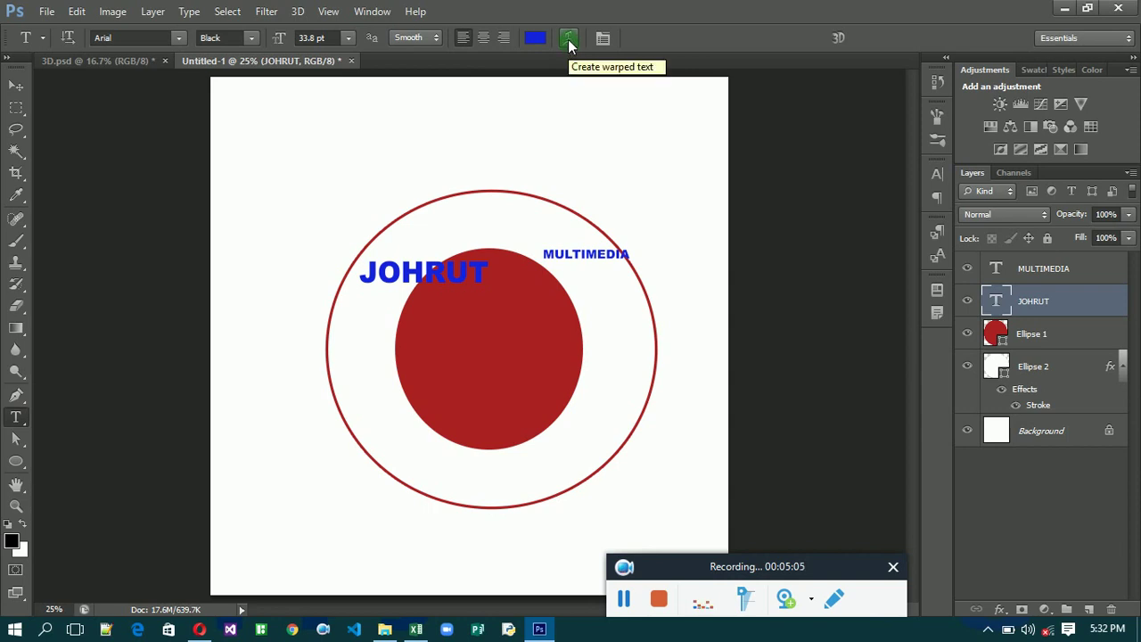
pyautogui.click(568, 40)
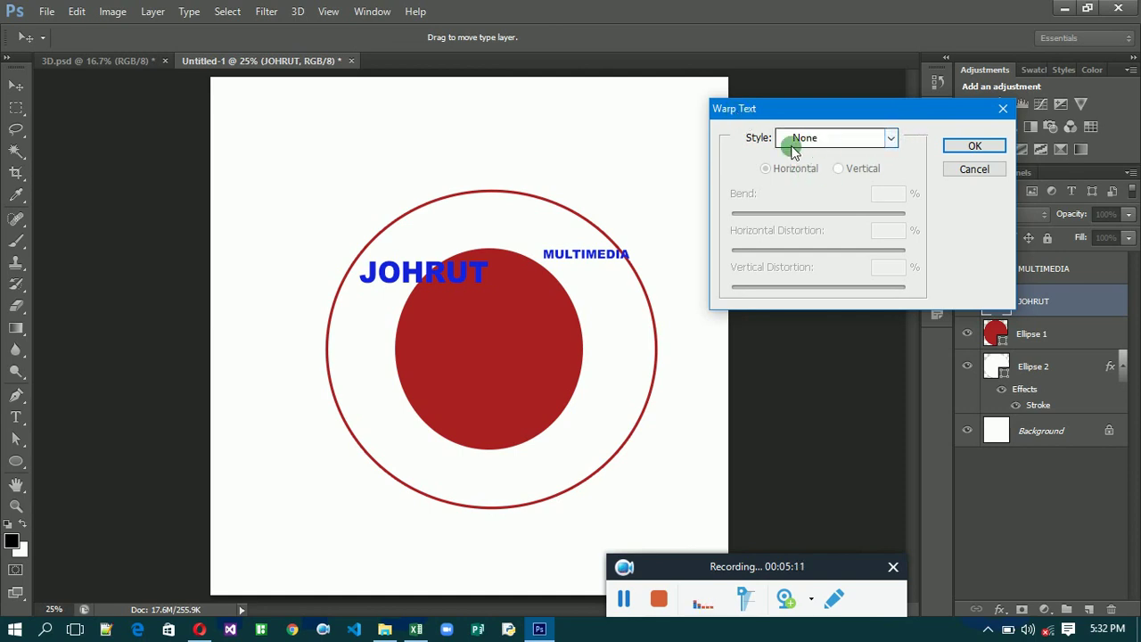
pyautogui.click(891, 139)
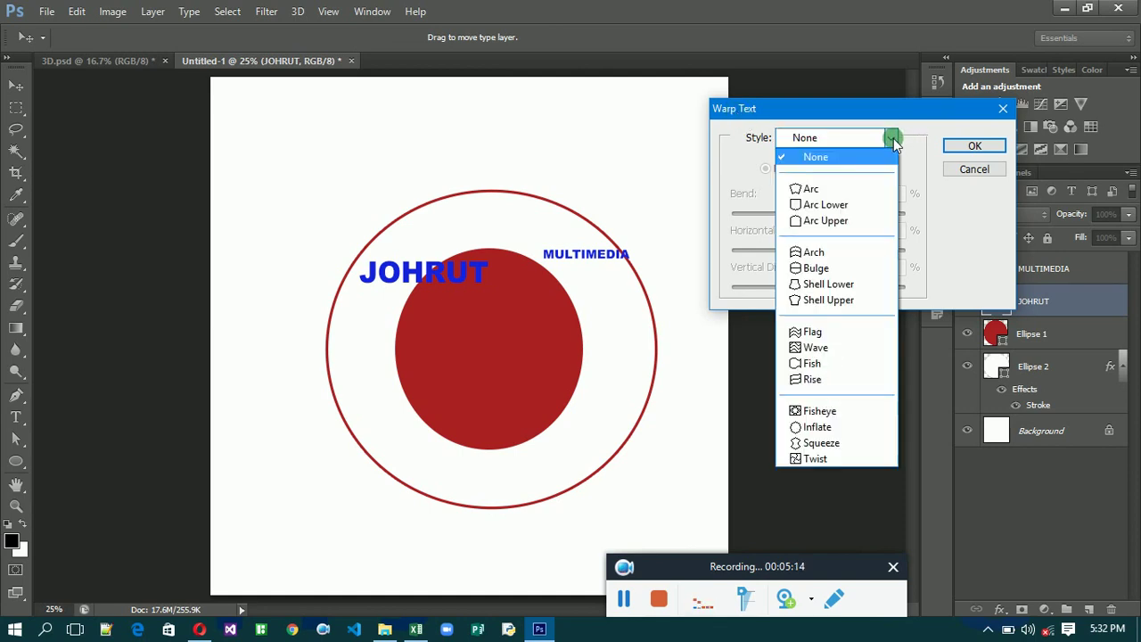
pyautogui.click(813, 190)
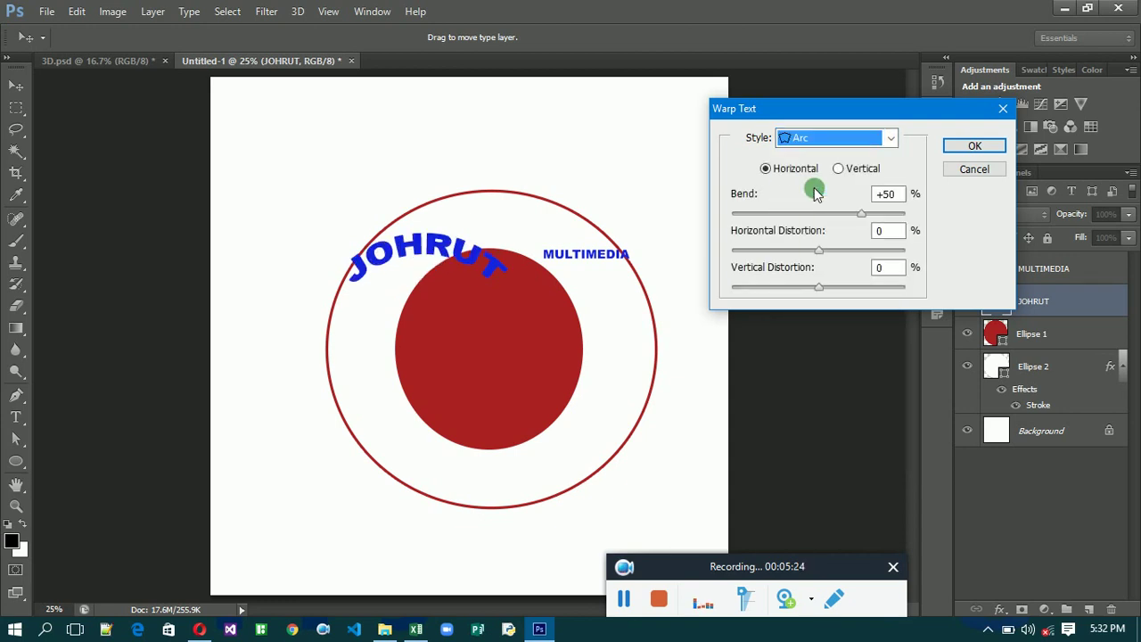
pyautogui.click(880, 215)
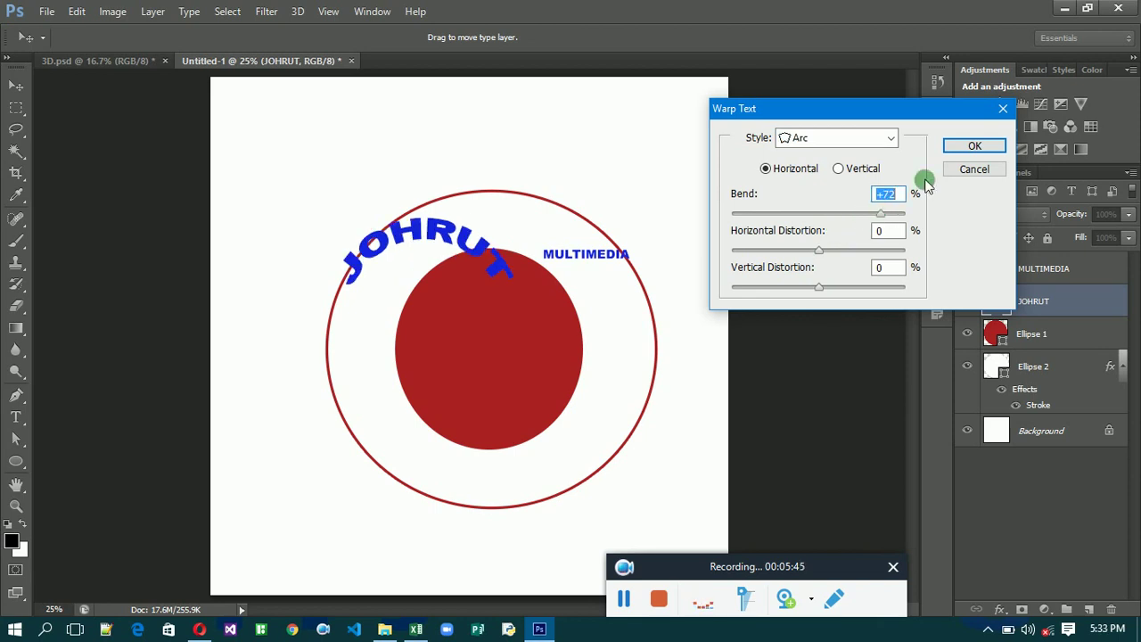
pyautogui.click(871, 214)
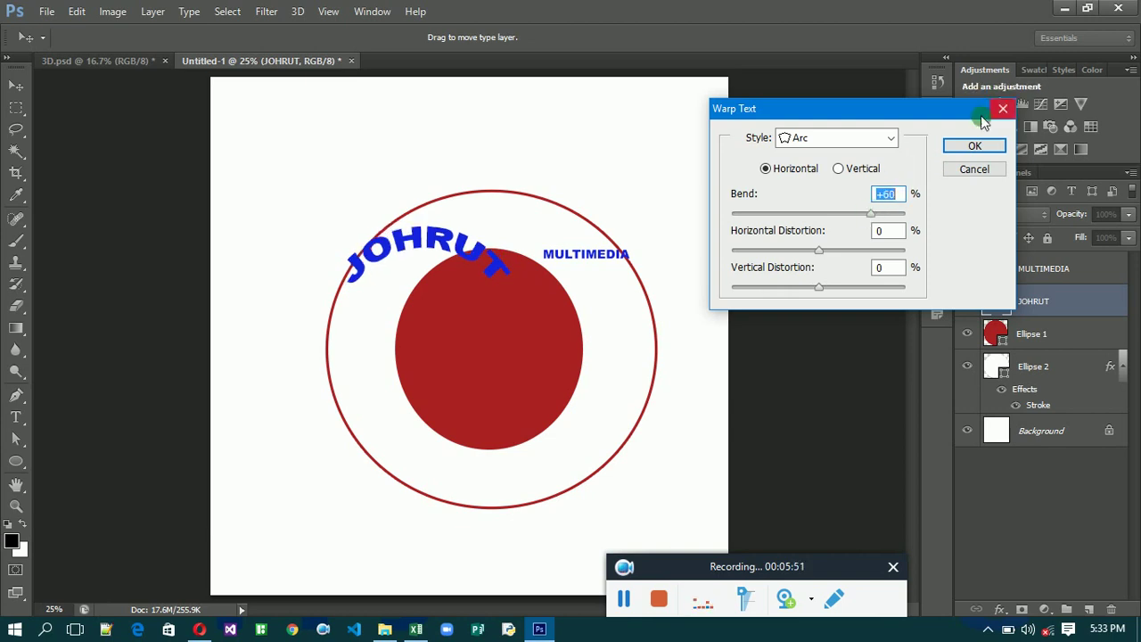
pyautogui.click(976, 147)
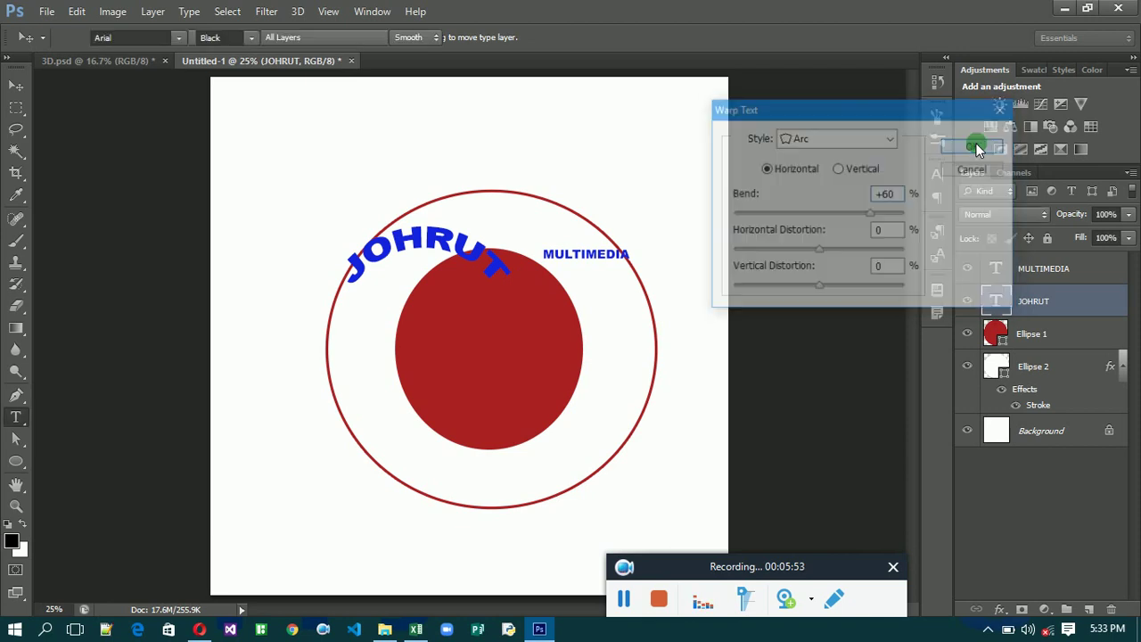
pyautogui.click(344, 255)
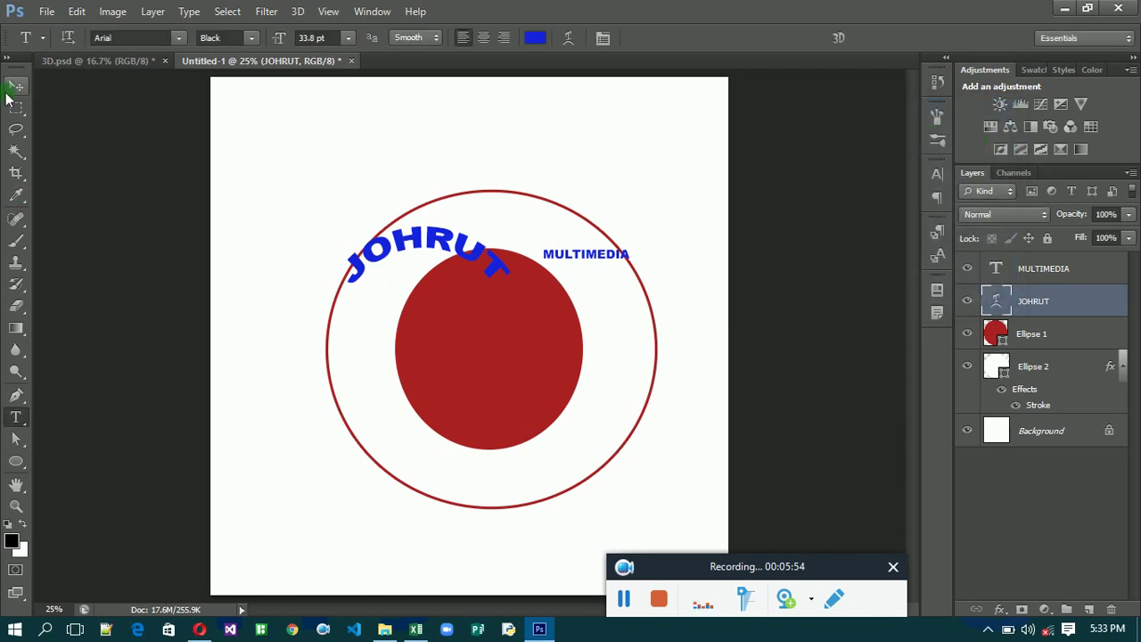
# Step: Rotate JOHRUT -31.34° and scale it to 145.19% × 128.03% along the ring's upper left
pyautogui.click(16, 86)
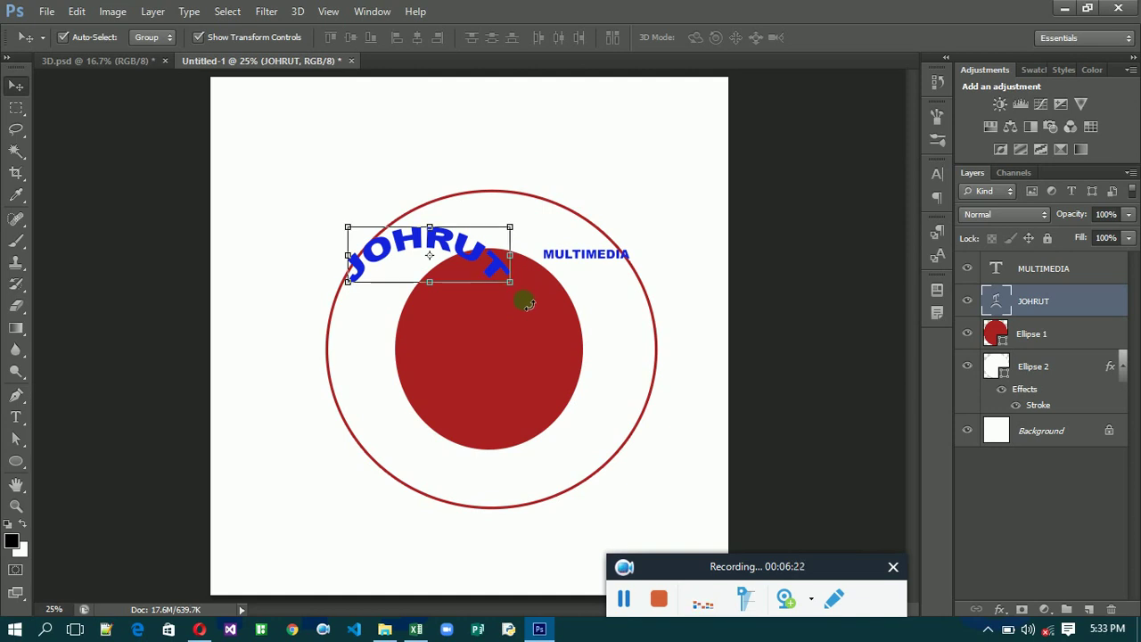
pyautogui.moveTo(525, 301); pyautogui.dragTo(548, 245)
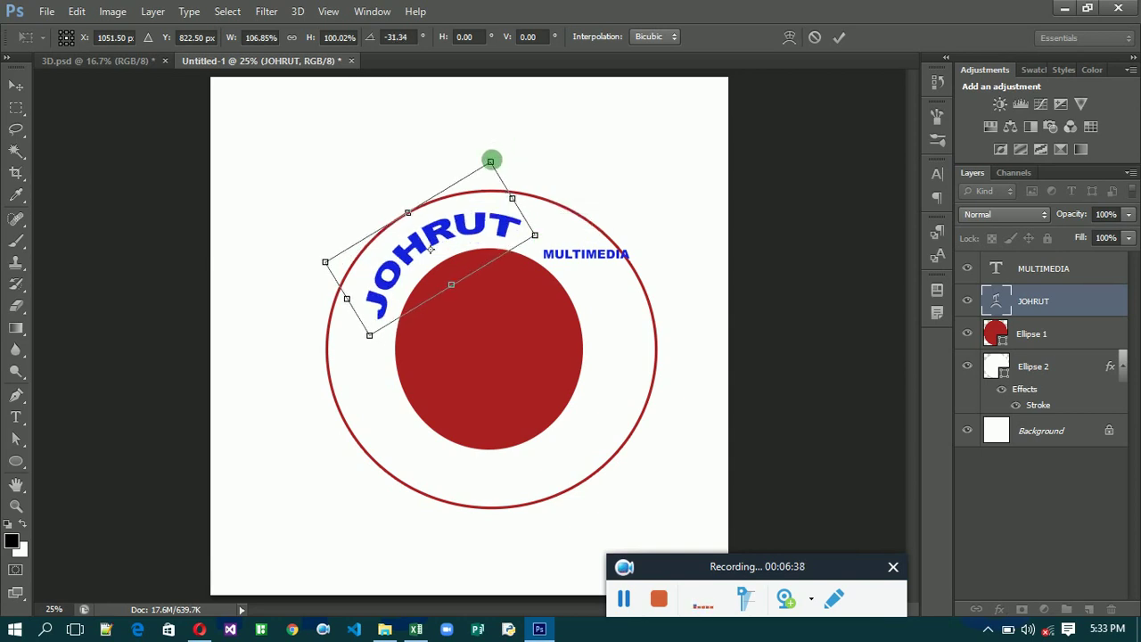
pyautogui.moveTo(491, 162); pyautogui.dragTo(533, 145)
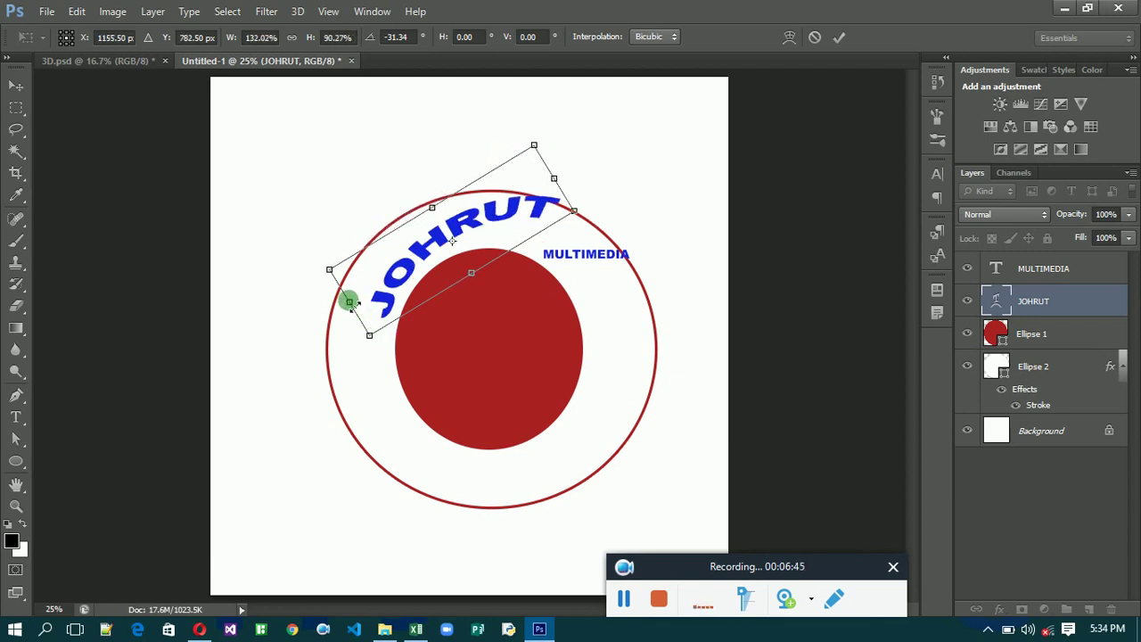
pyautogui.moveTo(349, 301); pyautogui.dragTo(328, 314)
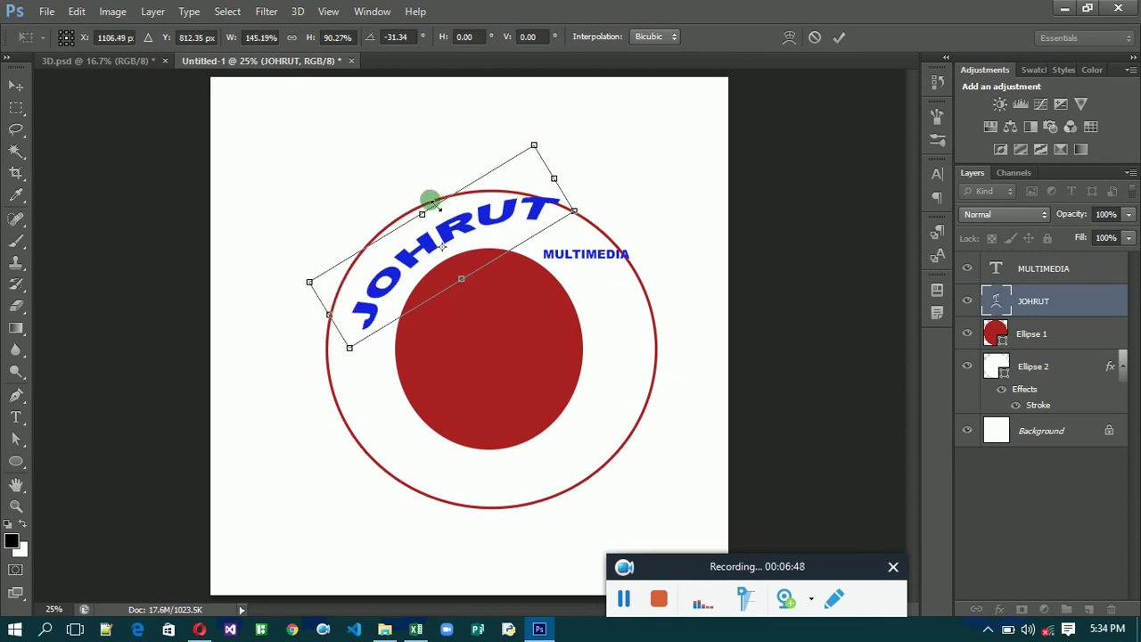
pyautogui.moveTo(424, 214); pyautogui.dragTo(403, 188)
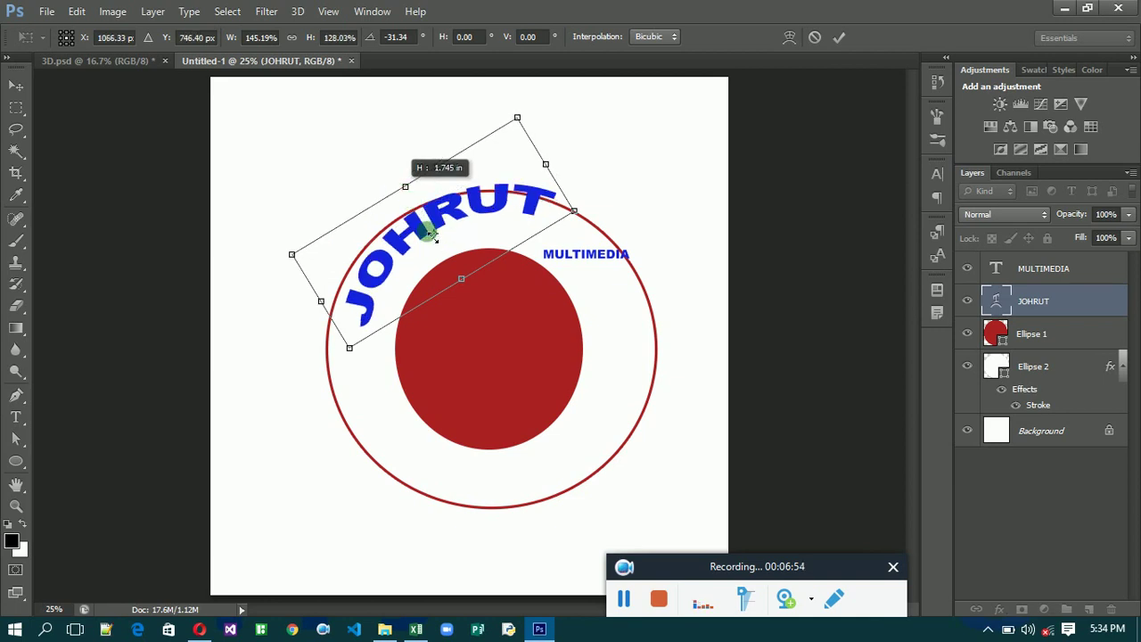
pyautogui.moveTo(429, 231); pyautogui.dragTo(429, 243)
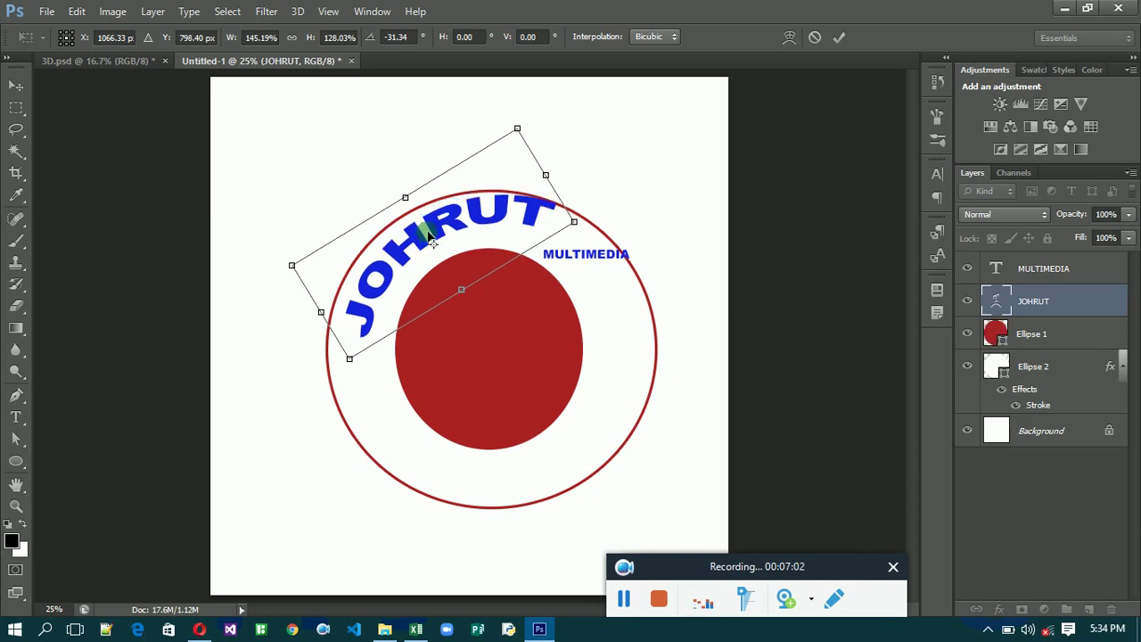
pyautogui.moveTo(430, 244); pyautogui.dragTo(429, 245)
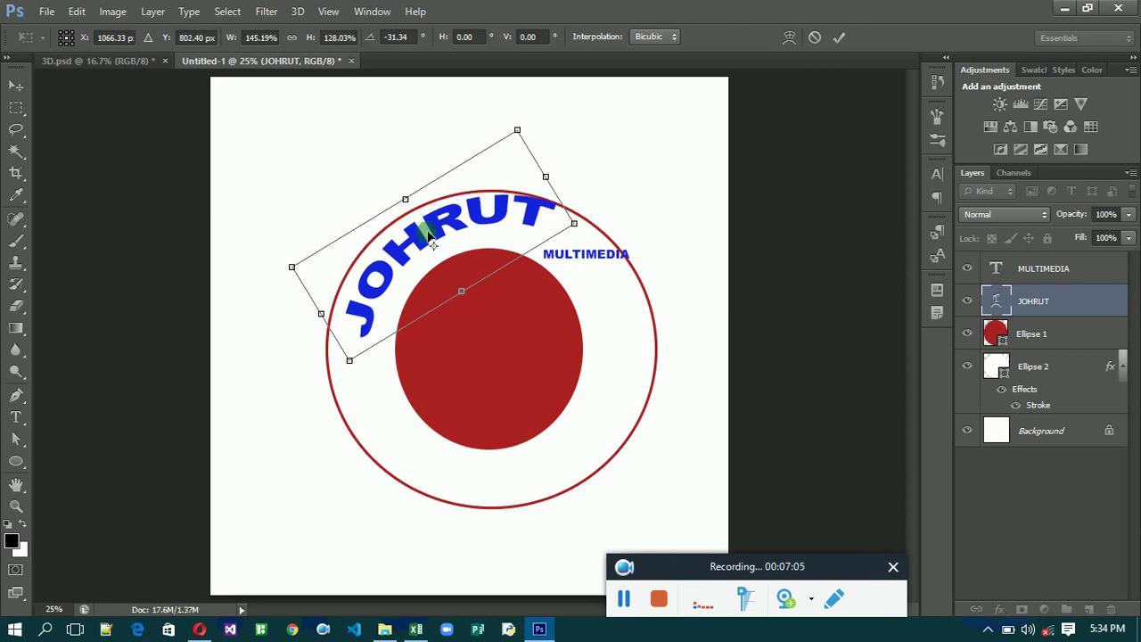
pyautogui.click(836, 38)
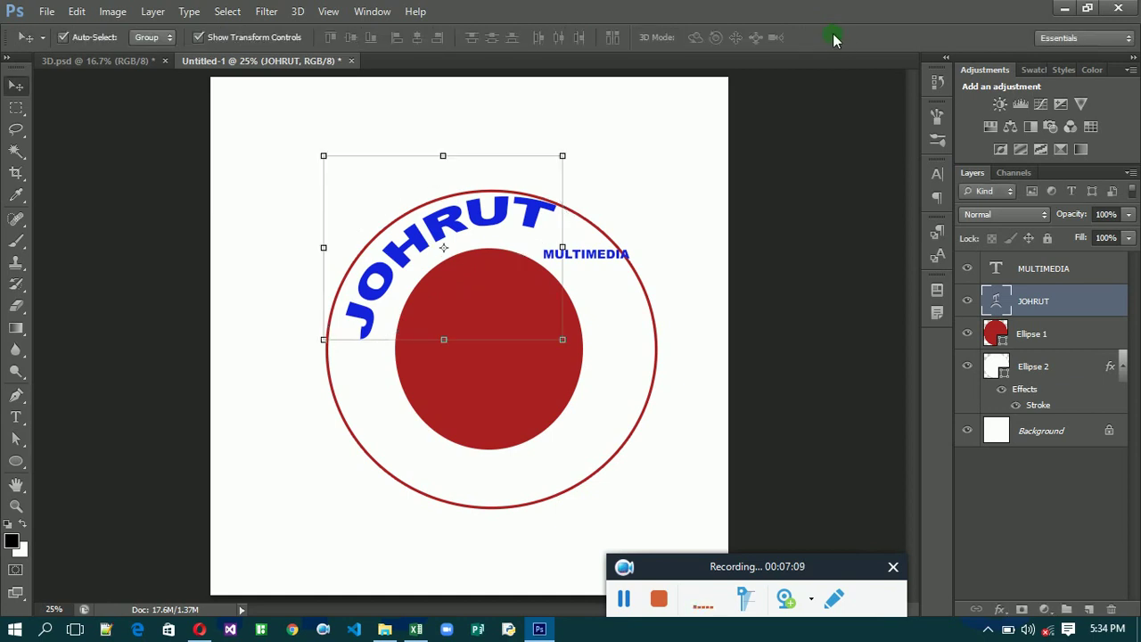
# Step: Lower JOHRUT and enlarge it slightly toward the upper left
pyautogui.hotkey('shift', 'Down')
pyautogui.hotkey('shift', 'Down')
pyautogui.hotkey('shift', 'Down')
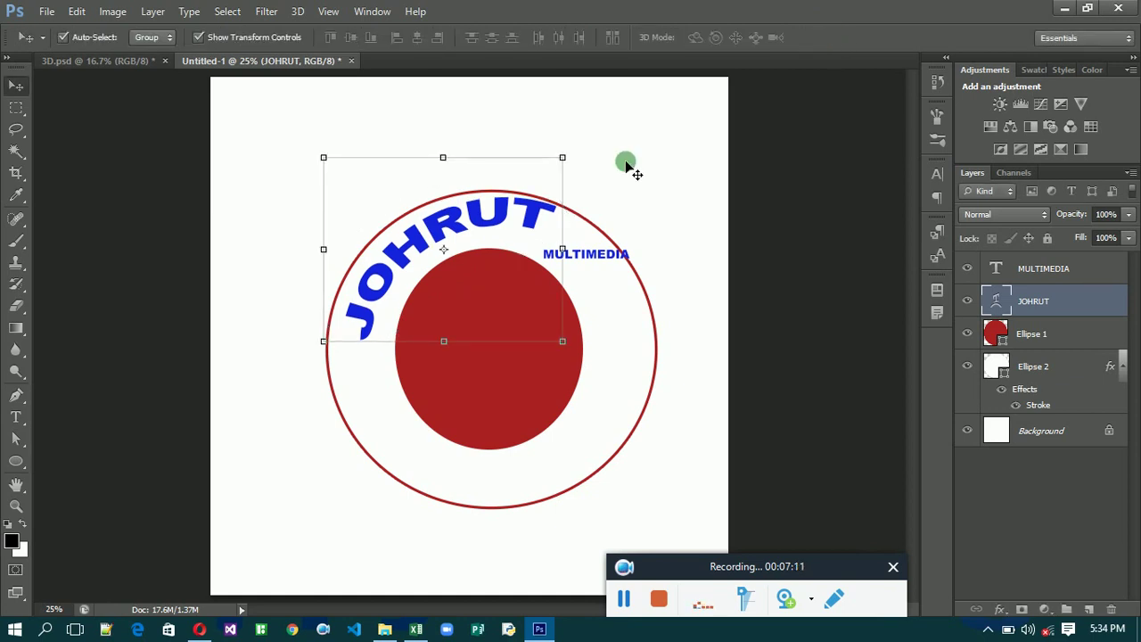
pyautogui.hotkey('shift', 'Down')
pyautogui.hotkey('shift', 'Down')
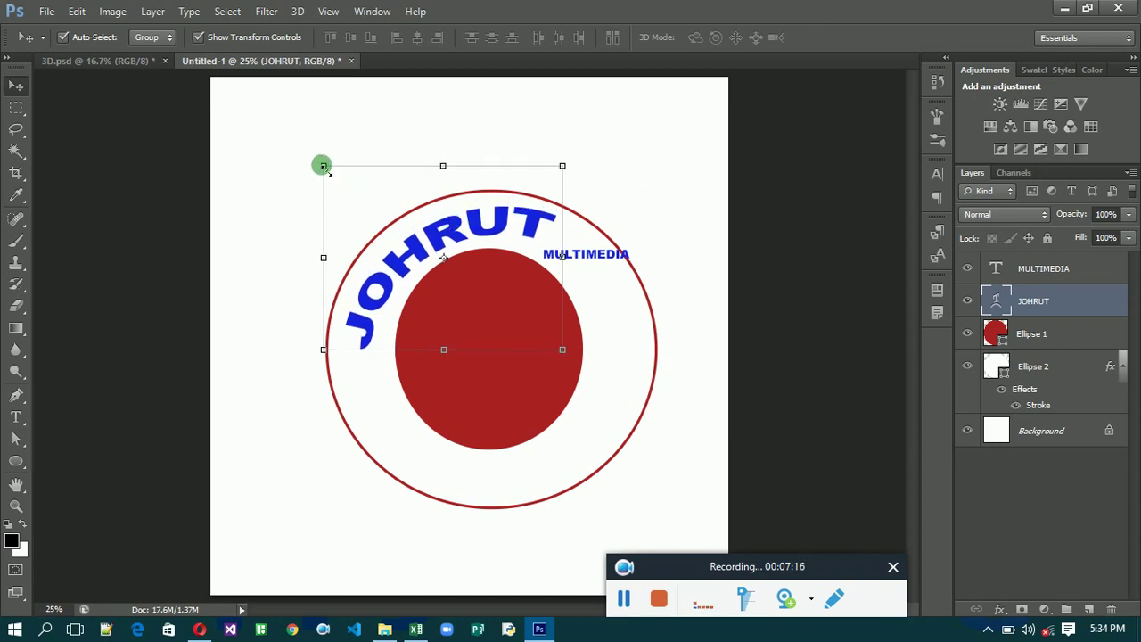
pyautogui.moveTo(322, 166); pyautogui.dragTo(302, 140)
pyautogui.press('Down')
pyautogui.press('Down')
pyautogui.press('Down')
pyautogui.press('Down')
pyautogui.press('Down')
pyautogui.press('Down')
pyautogui.press('Down')
pyautogui.press('Down')
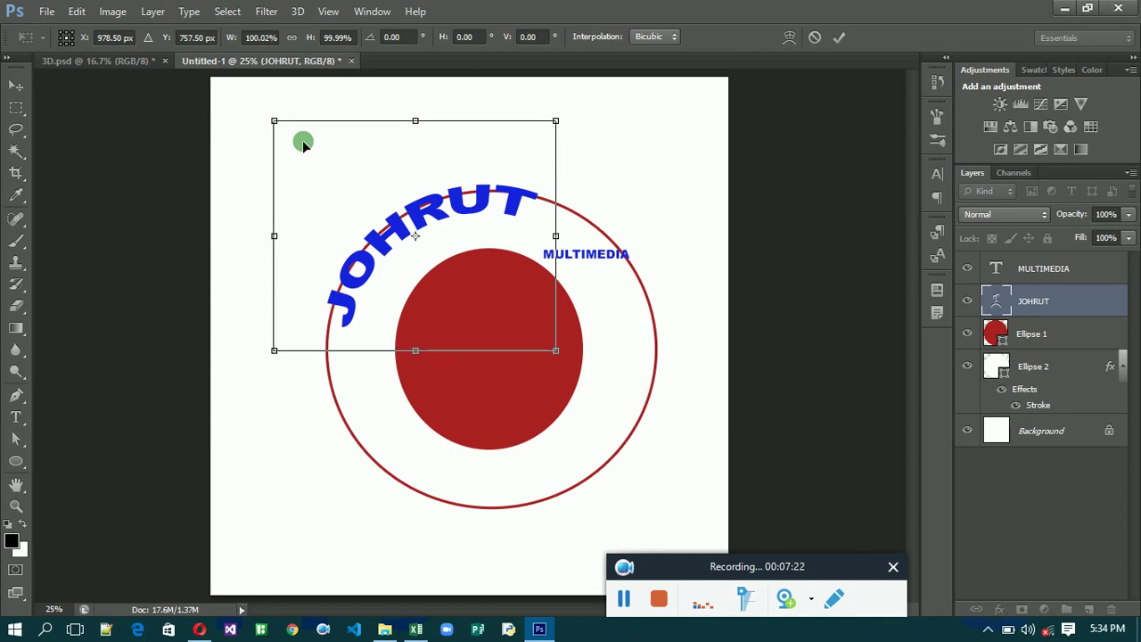
pyautogui.press('Down')
pyautogui.press('Down')
pyautogui.press('Down')
pyautogui.press('Down')
pyautogui.press('Down')
pyautogui.press('Down')
pyautogui.press('Down')
pyautogui.press('Down')
pyautogui.press('Down')
pyautogui.press('Down')
pyautogui.press('Down')
pyautogui.press('Down')
pyautogui.press('Down')
pyautogui.press('Down')
pyautogui.press('Down')
pyautogui.press('Down')
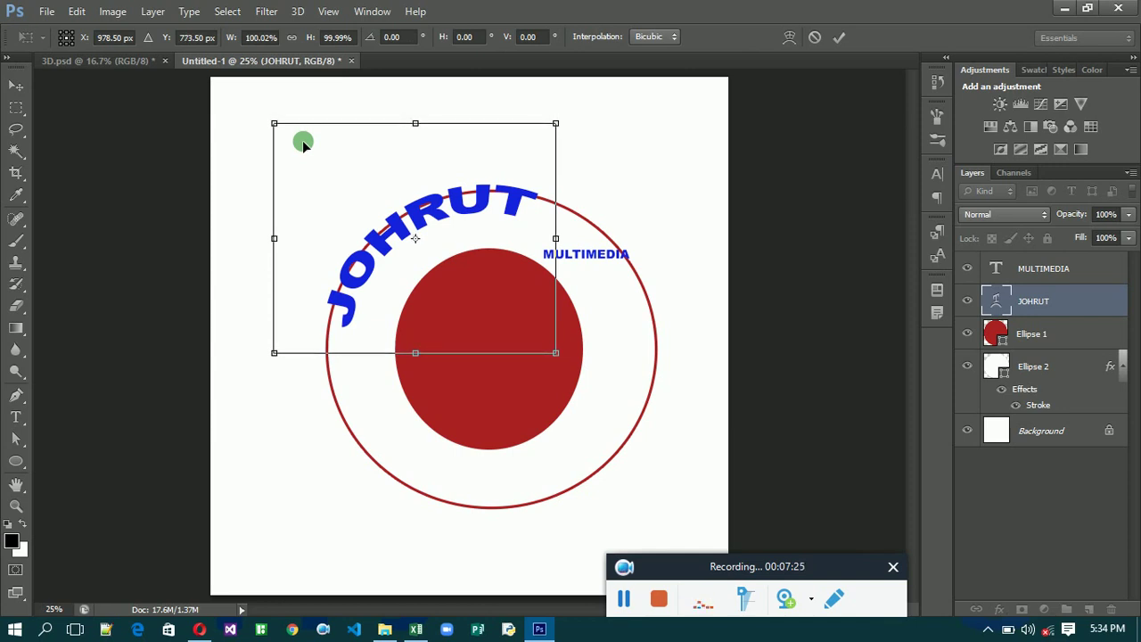
pyautogui.press('Down')
pyautogui.press('Down')
pyautogui.press('Return')
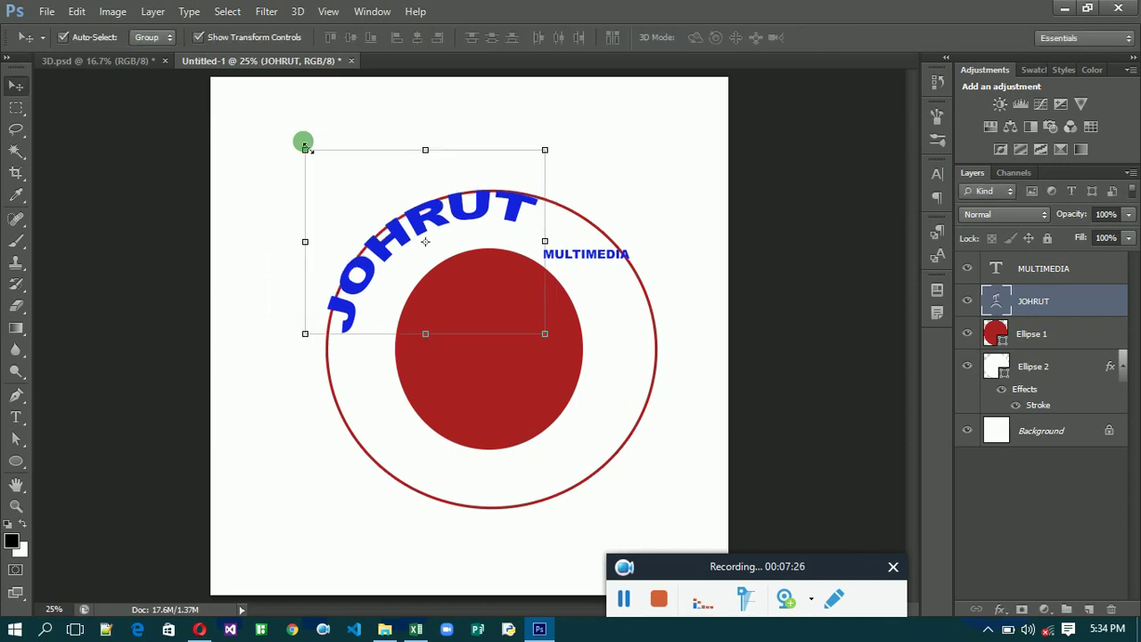
# Step: Nudge JOHRUT down and to the right so it hugs the ring
pyautogui.press('Down')
pyautogui.press('Down')
pyautogui.press('Down')
pyautogui.press('Down')
pyautogui.press('Down')
pyautogui.press('Down')
pyautogui.press('Down')
pyautogui.press('Down')
pyautogui.press('Down')
pyautogui.press('Down')
pyautogui.press('Down')
pyautogui.press('Down')
pyautogui.press('Down')
pyautogui.press('Down')
pyautogui.press('Down')
pyautogui.press('Down')
pyautogui.press('Down')
pyautogui.press('Down')
pyautogui.press('Down')
pyautogui.press('Down')
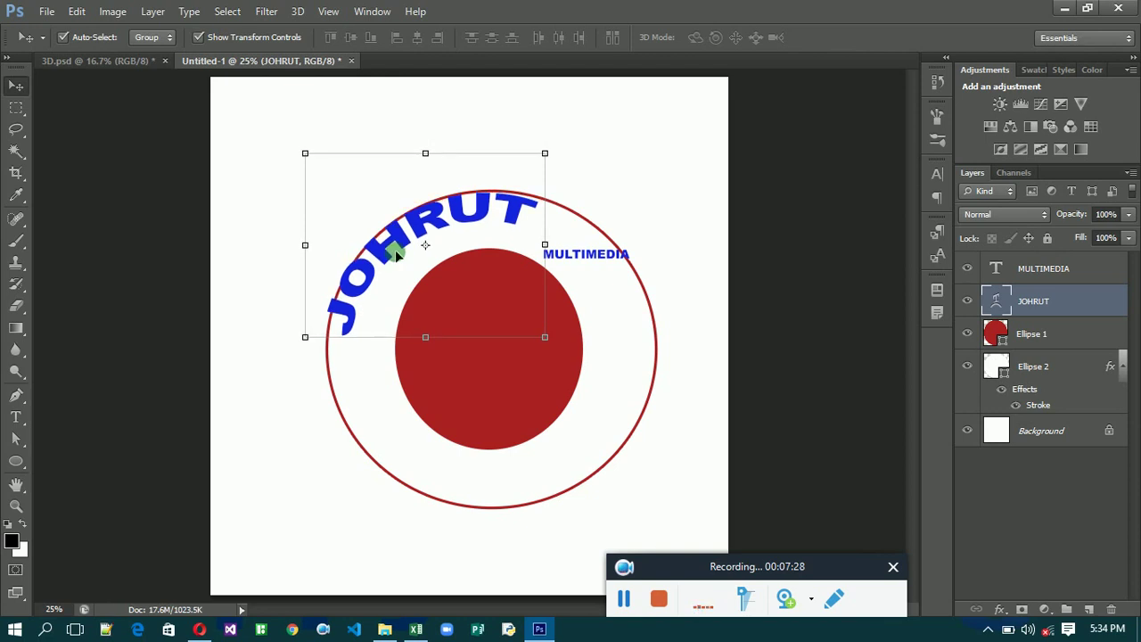
pyautogui.press('Down')
pyautogui.press('Down')
pyautogui.press('Down')
pyautogui.press('Down')
pyautogui.press('Down')
pyautogui.press('Down')
pyautogui.press('Down')
pyautogui.press('Down')
pyautogui.press('Down')
pyautogui.press('Down')
pyautogui.press('Down')
pyautogui.press('Down')
pyautogui.press('Down')
pyautogui.press('Down')
pyautogui.press('Down')
pyautogui.press('Down')
pyautogui.press('Down')
pyautogui.press('Down')
pyautogui.press('Down')
pyautogui.press('Down')
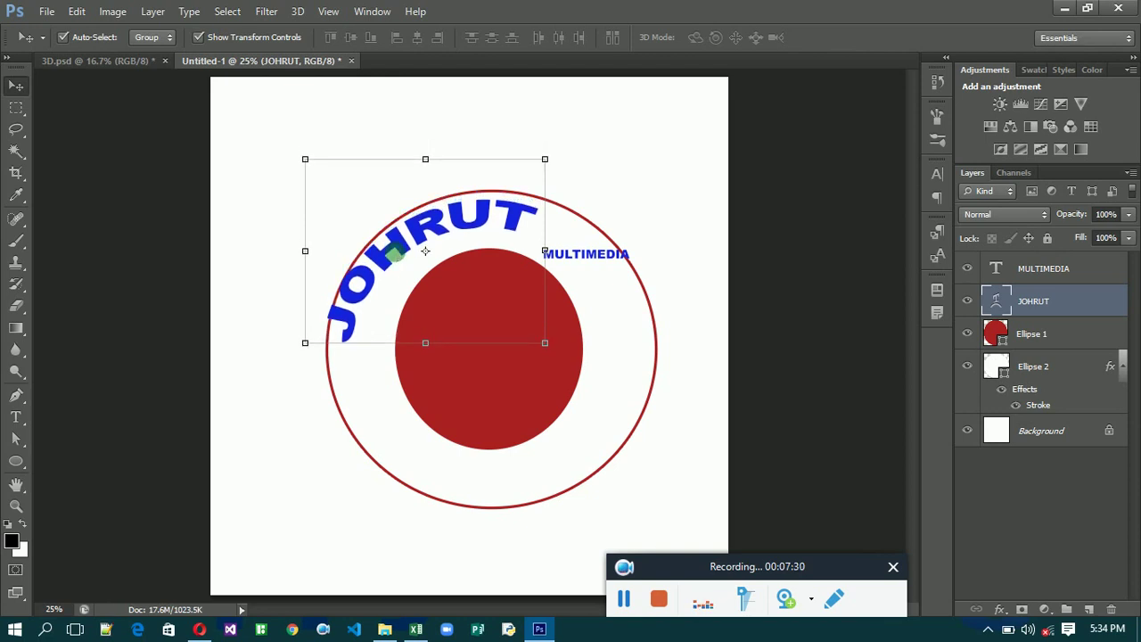
pyautogui.press('Right')
pyautogui.press('Right')
pyautogui.press('Right')
pyautogui.press('Right')
pyautogui.press('Right')
pyautogui.press('Right')
pyautogui.press('Right')
pyautogui.press('Right')
pyautogui.press('Right')
pyautogui.press('Right')
pyautogui.press('Right')
pyautogui.press('Right')
pyautogui.press('Right')
pyautogui.press('Right')
pyautogui.press('Right')
pyautogui.press('Right')
pyautogui.press('Right')
pyautogui.press('Right')
pyautogui.press('Right')
pyautogui.press('Right')
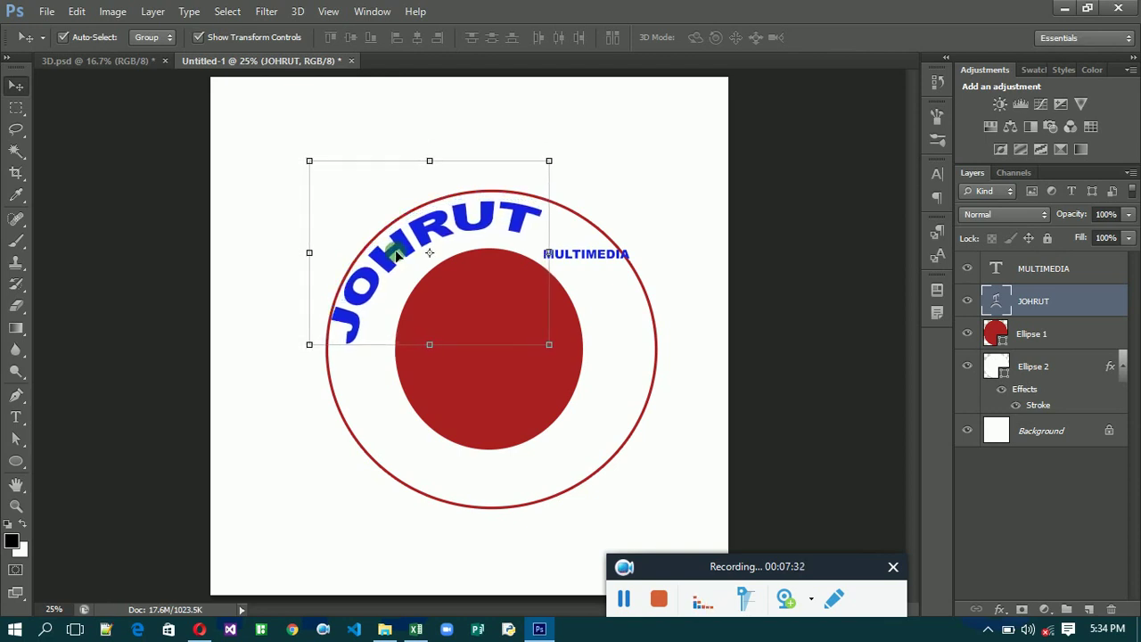
pyautogui.press('Right')
pyautogui.press('Right')
pyautogui.press('Right')
pyautogui.press('Right')
pyautogui.press('Right')
pyautogui.press('Right')
pyautogui.press('Right')
pyautogui.press('Right')
pyautogui.press('Right')
pyautogui.press('Right')
pyautogui.press('Right')
pyautogui.press('Right')
pyautogui.press('Right')
pyautogui.press('Right')
pyautogui.press('Right')
pyautogui.press('Right')
pyautogui.press('Right')
pyautogui.press('Right')
pyautogui.press('Right')
pyautogui.press('Right')
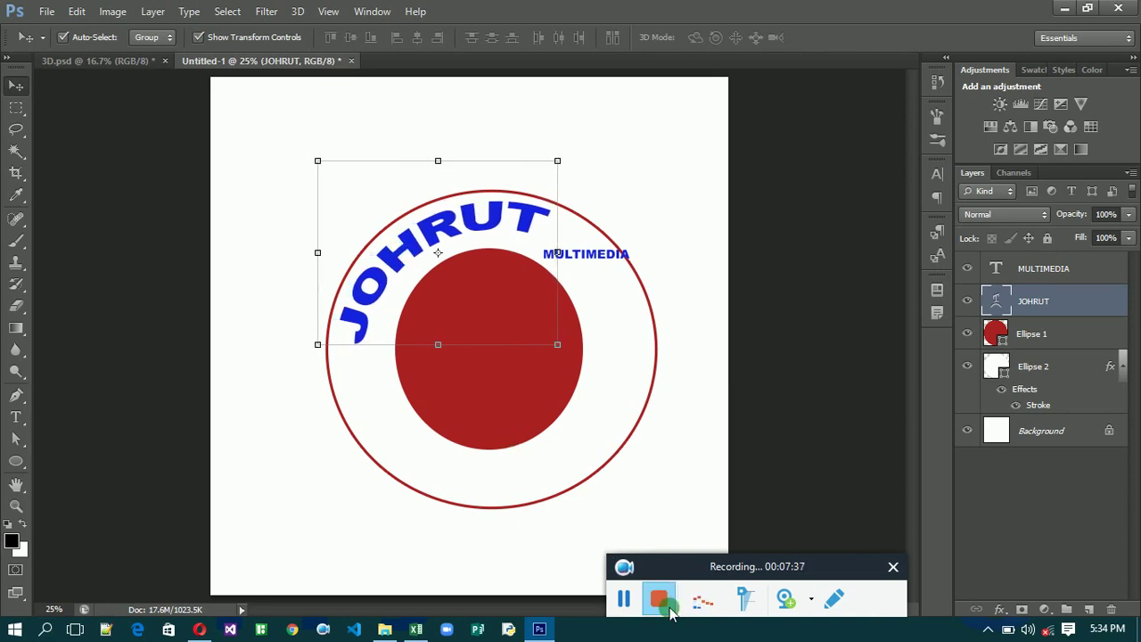
# Step: Select the MULTIMEDIA text layer
pyautogui.click(623, 598)
pyautogui.click(623, 598)
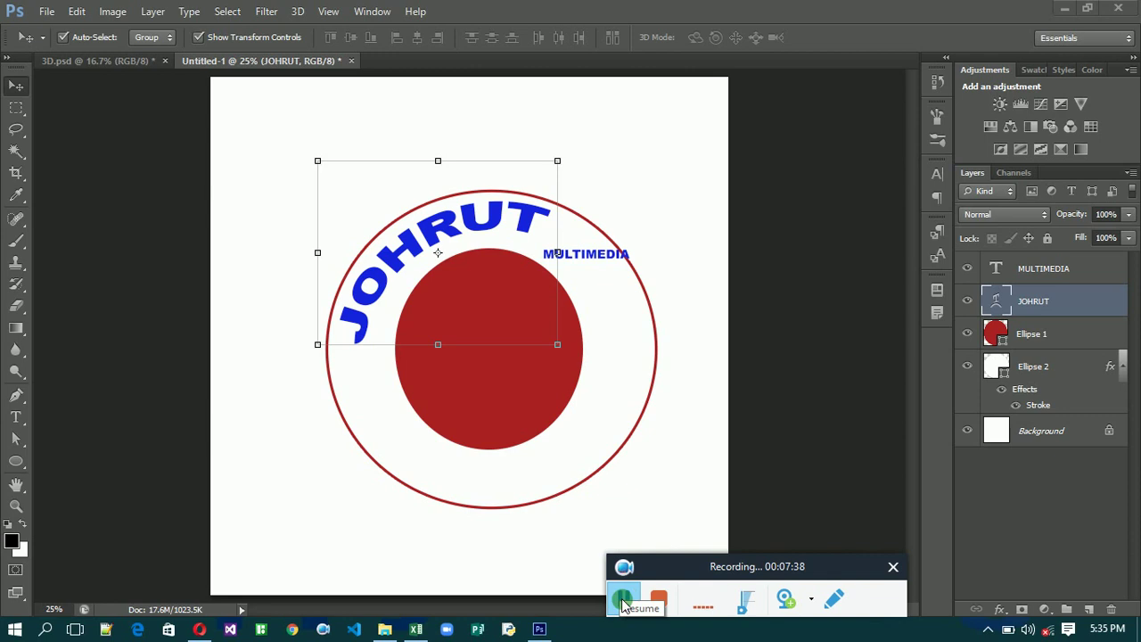
pyautogui.click(593, 258)
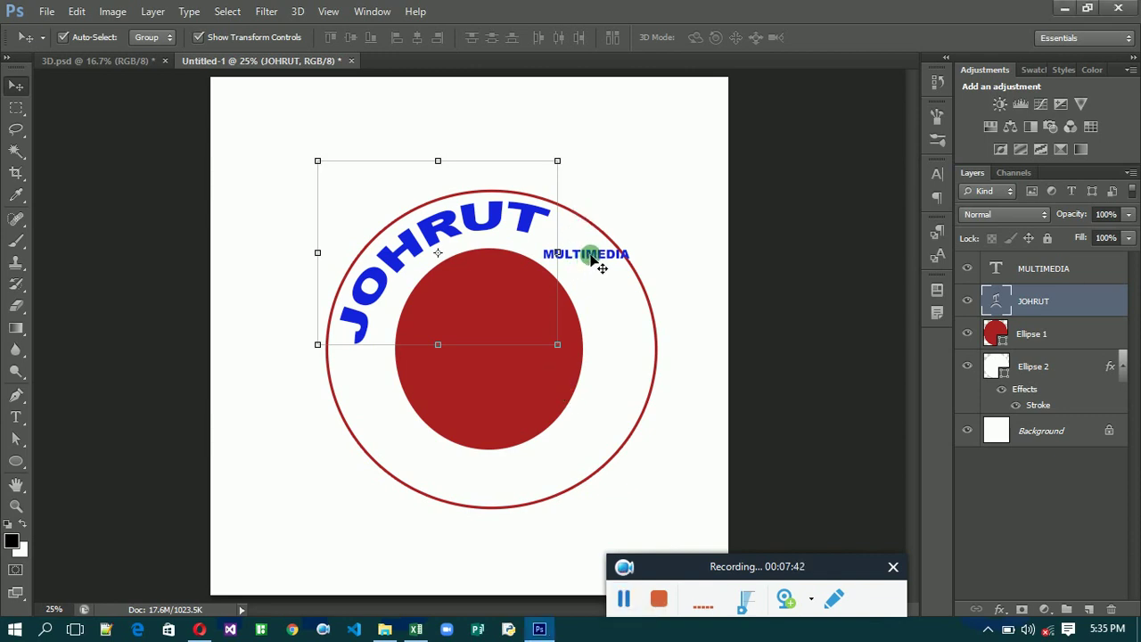
pyautogui.click(590, 258)
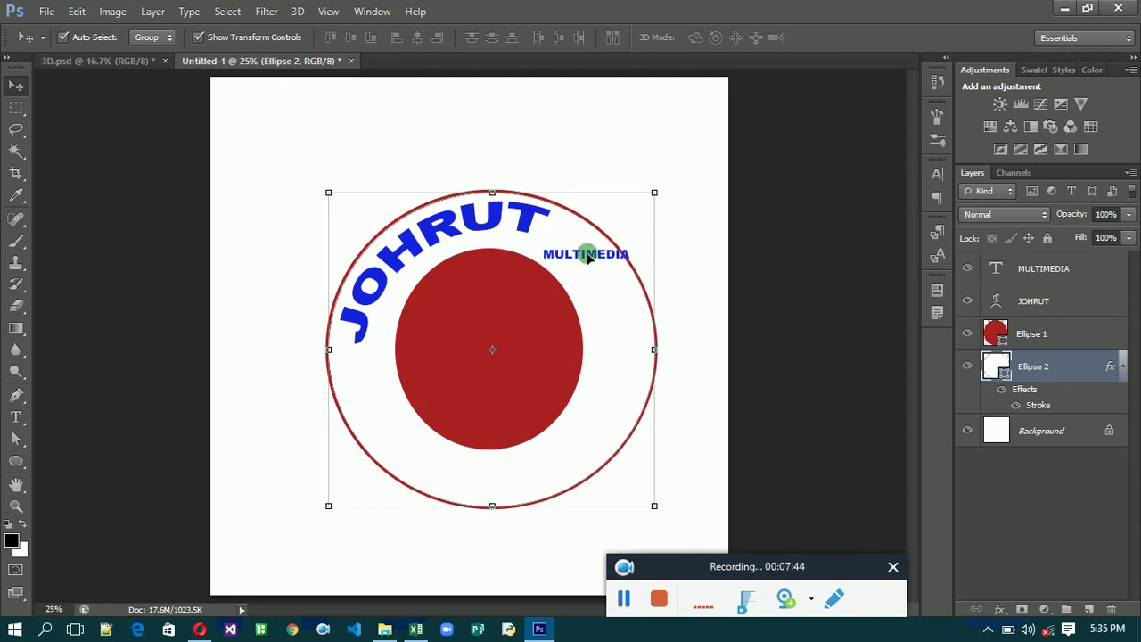
pyautogui.click(588, 258)
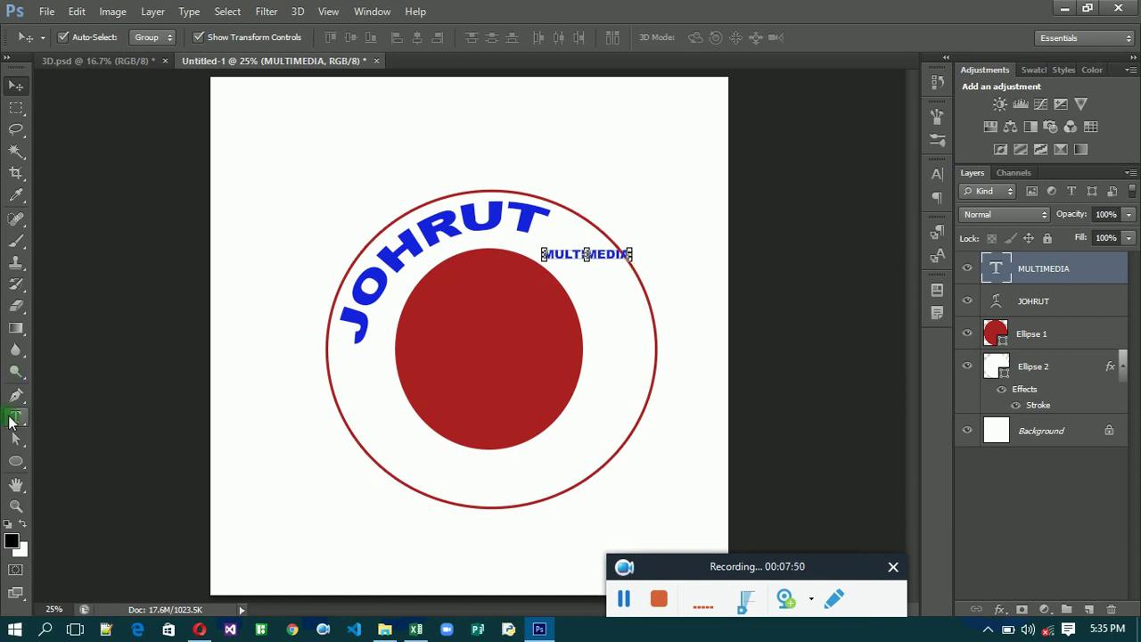
# Step: Apply an Arc warp to MULTIMEDIA and place it down the ring's right side
pyautogui.click(14, 420)
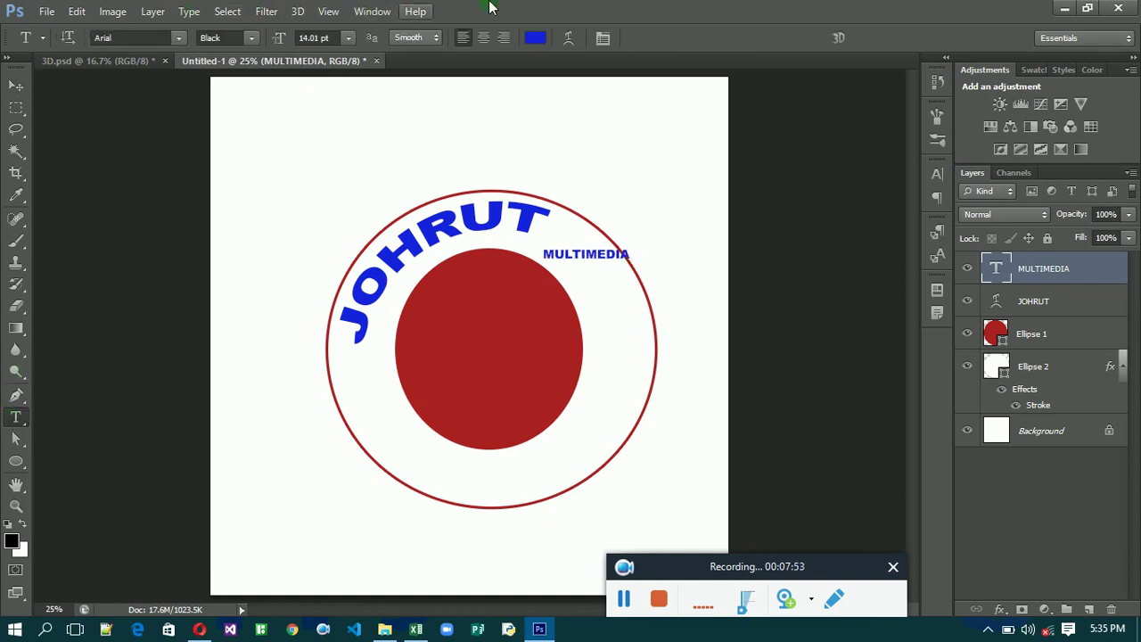
pyautogui.click(568, 37)
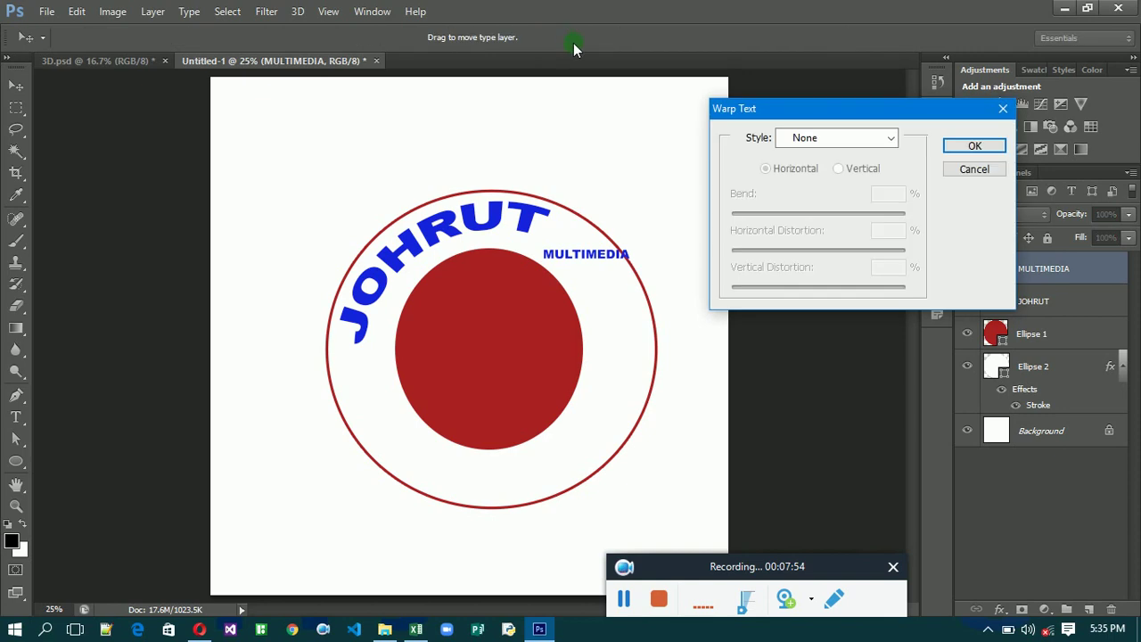
pyautogui.click(891, 139)
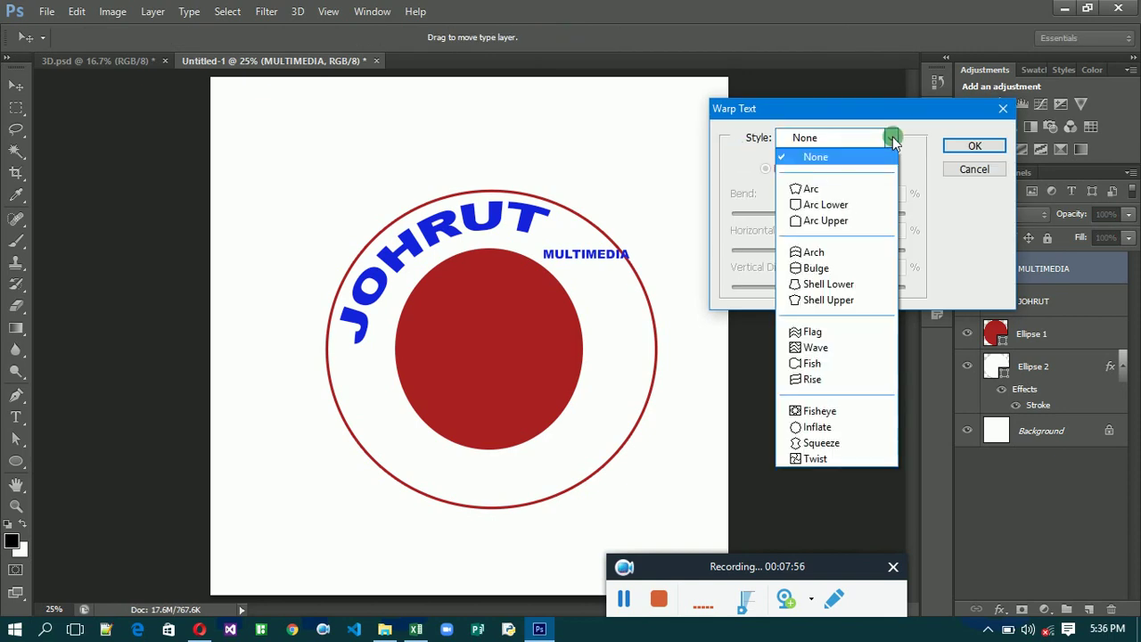
pyautogui.click(878, 188)
pyautogui.click(623, 599)
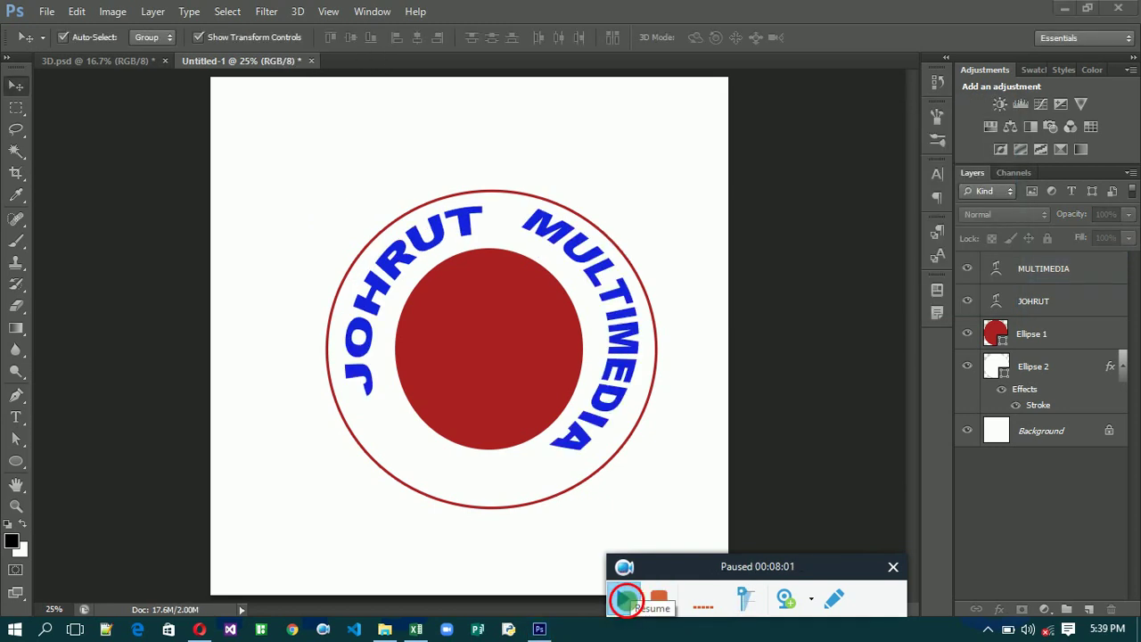
pyautogui.click(627, 603)
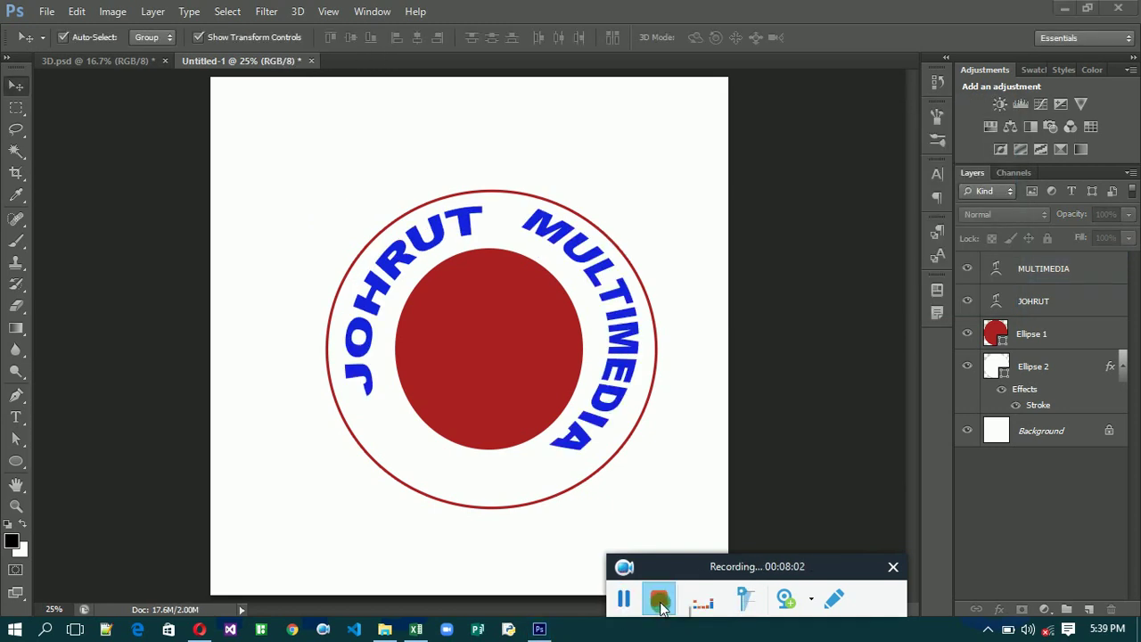